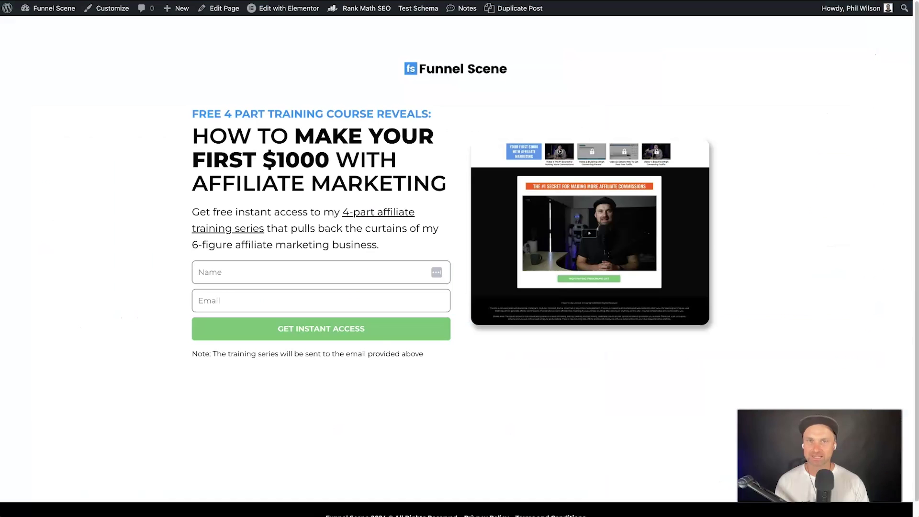
Review the Funnel Scene landing page's name-and-email sign-up form, then move to the Pabbly Connect site.
drag(63, 77, 700, 299)
click(751, 311)
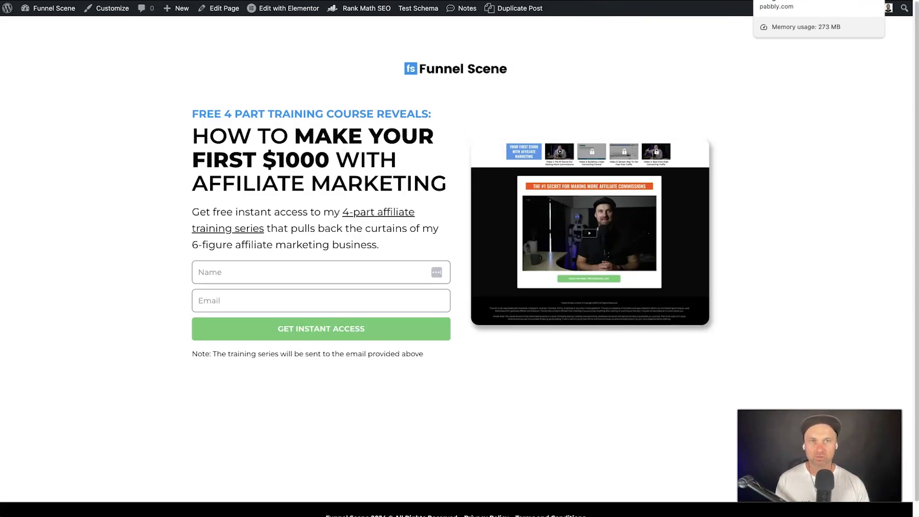
click(781, 1)
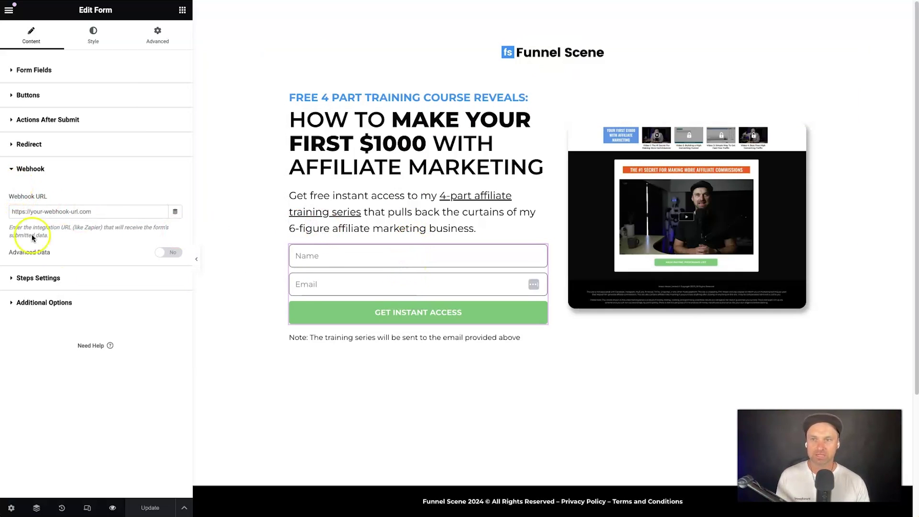
Confirm the form runs Redirect and Webhook after submit, and focus its Webhook URL field.
click(328, 282)
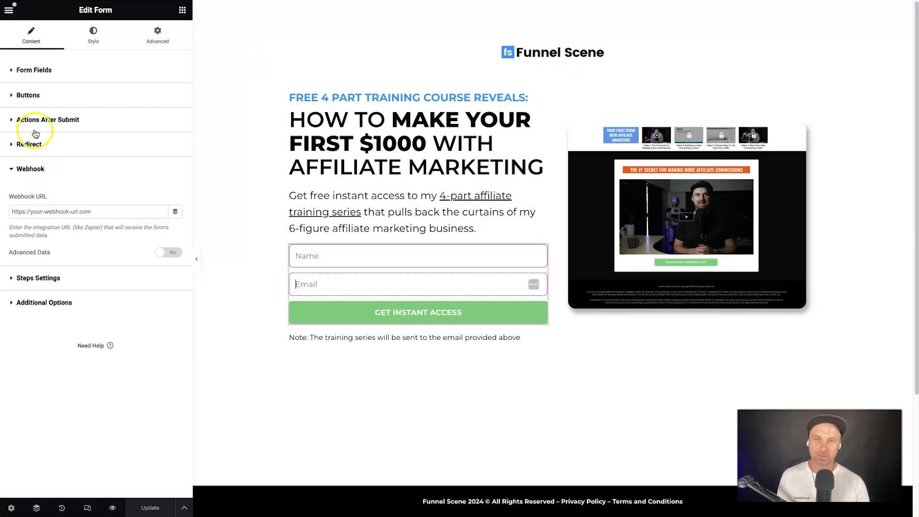
click(67, 120)
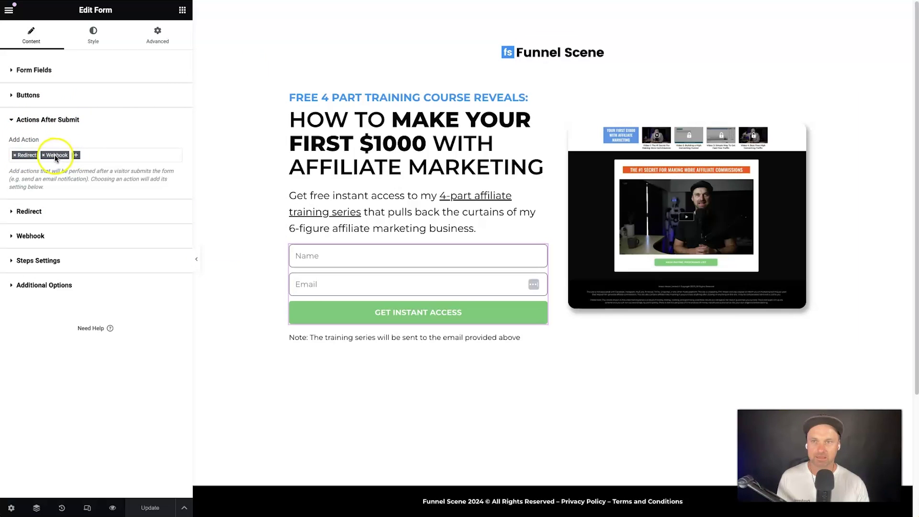
click(48, 238)
click(12, 211)
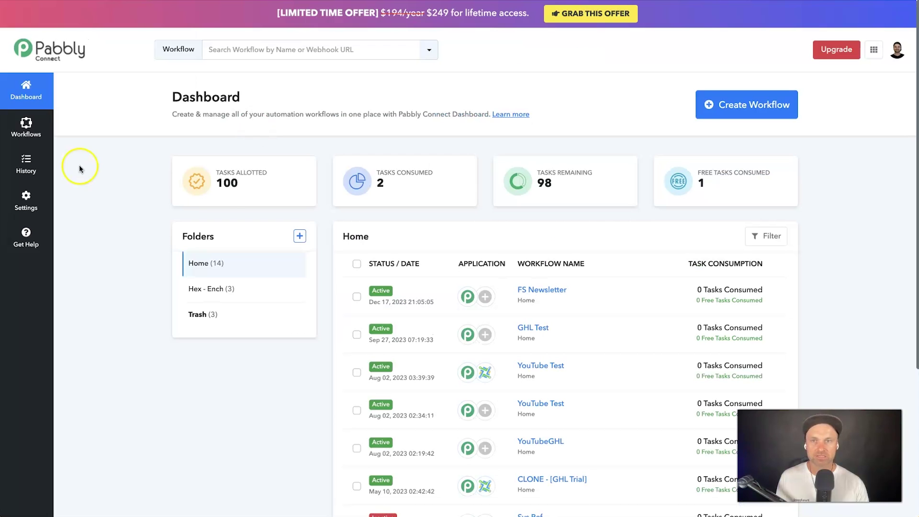
Create a workflow named 'Wordpress > Systeme 4pt training' in the Home folder.
mouse_move(256, 183)
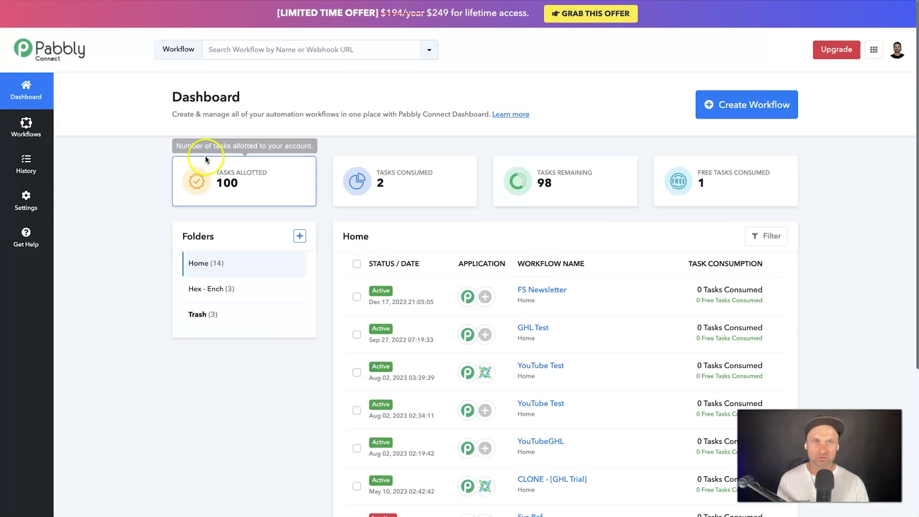
click(740, 106)
text(Wordpress > Systeme)
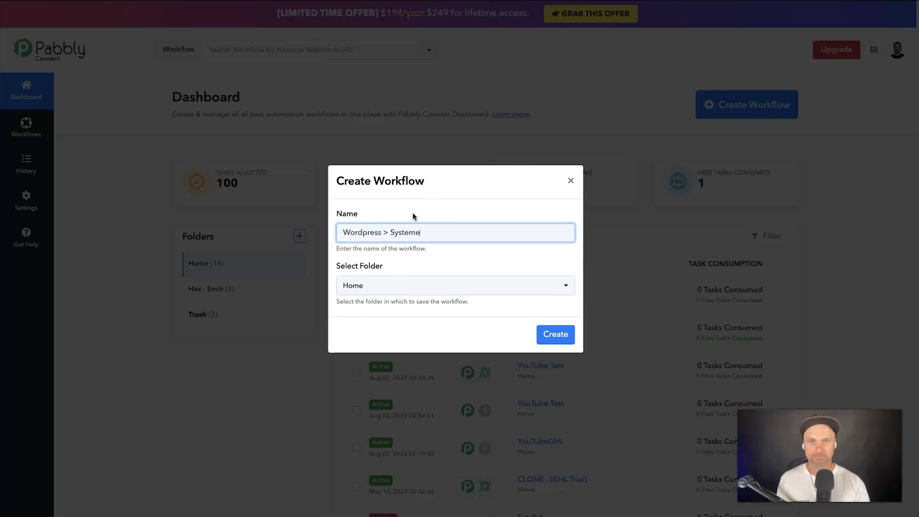
text( 4pt training)
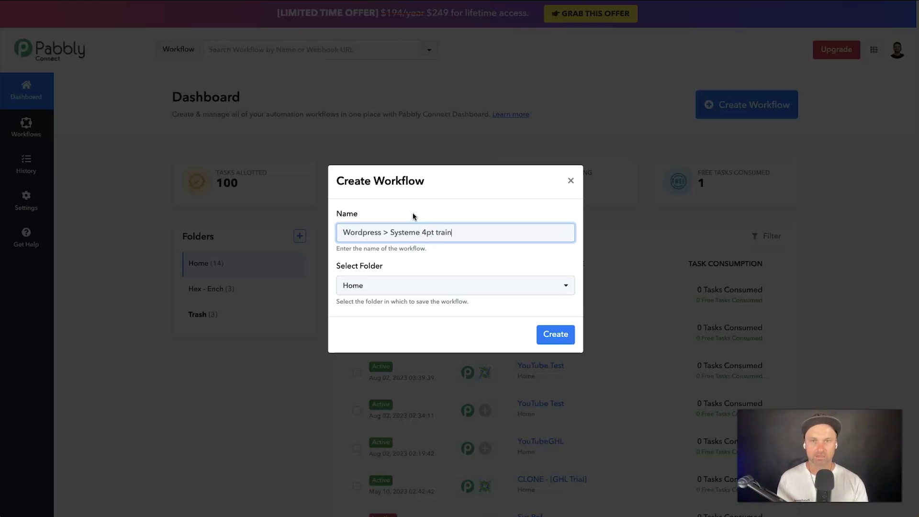
click(563, 334)
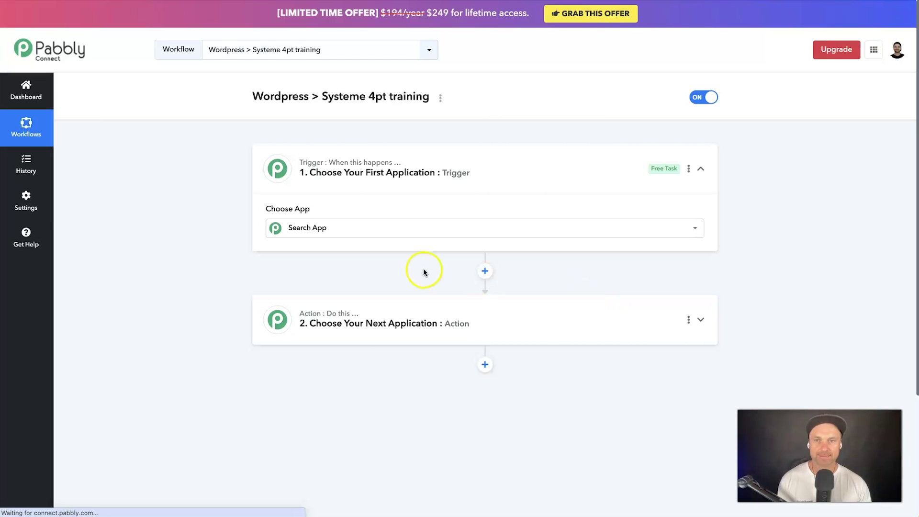
click(384, 230)
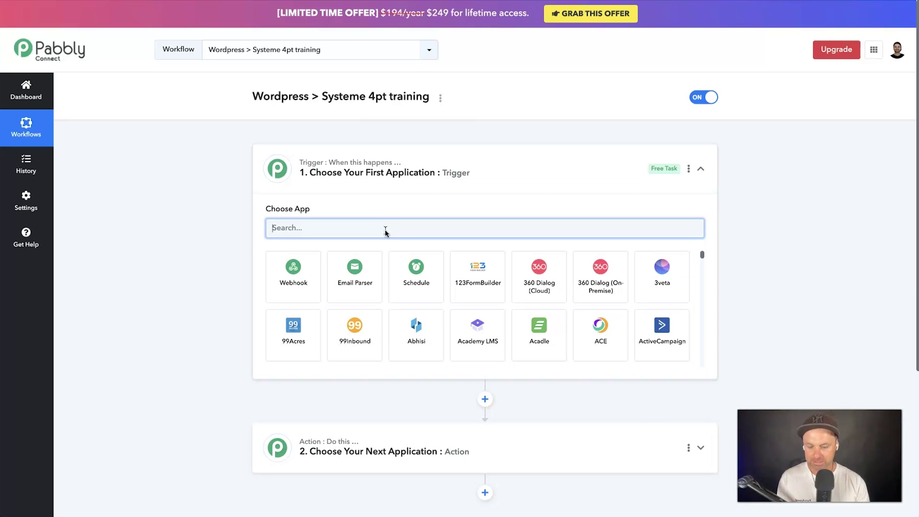
Search 'google fo' and try Google Forms as the trigger app, then reopen the app choice.
click(357, 217)
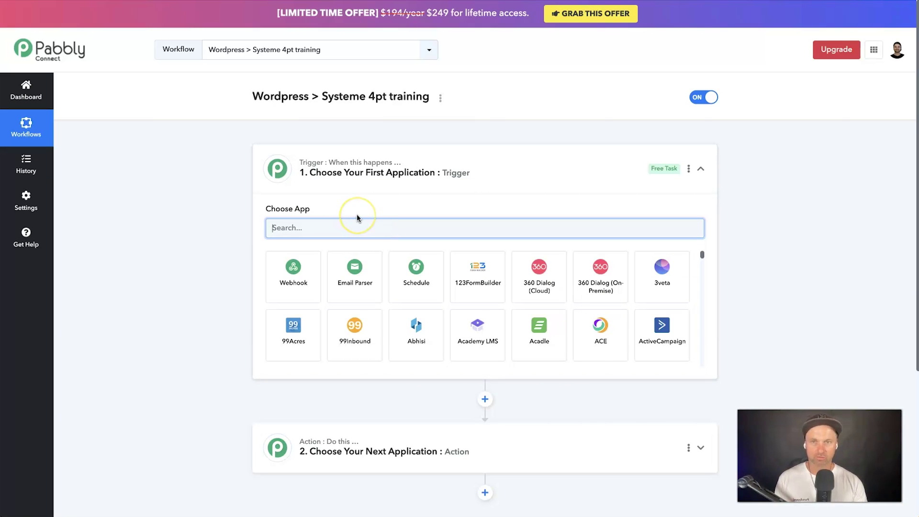
click(364, 221)
text(google form)
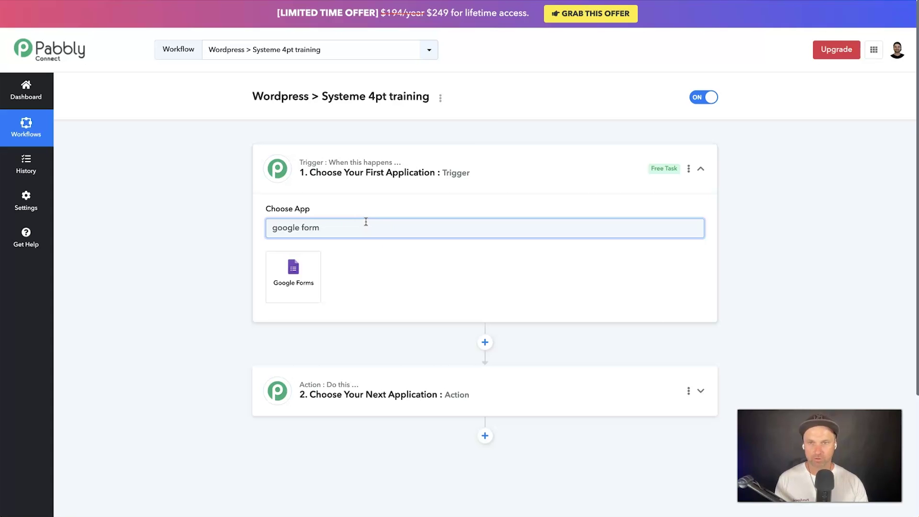
click(311, 286)
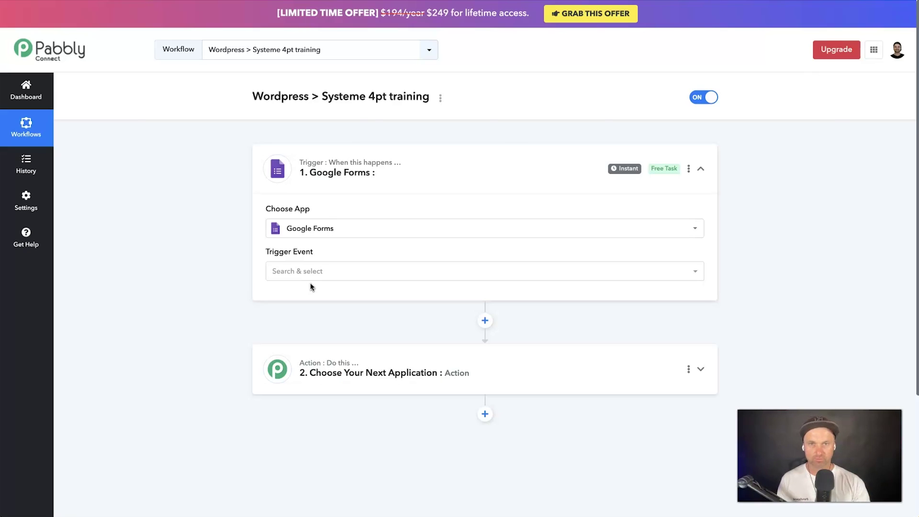
click(321, 239)
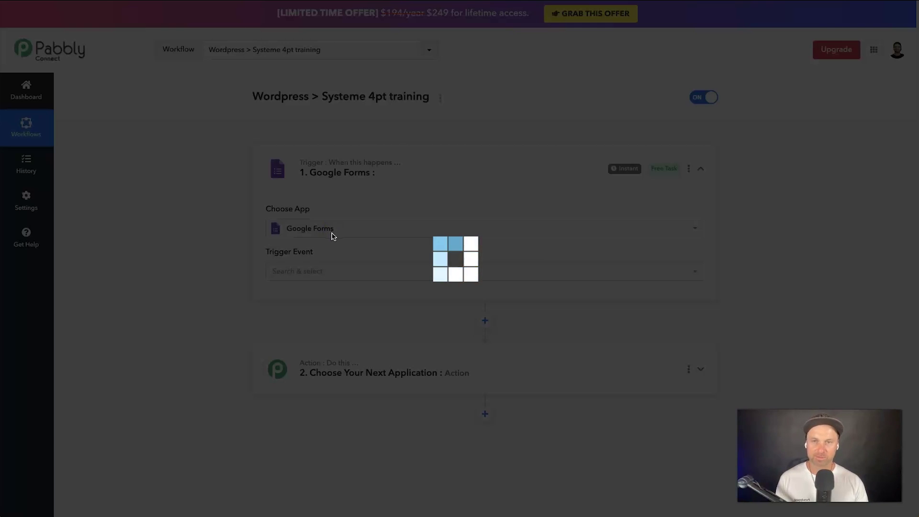
Switch the trigger to Webhook by Pabbly and copy its webhook URL.
drag(331, 228, 403, 242)
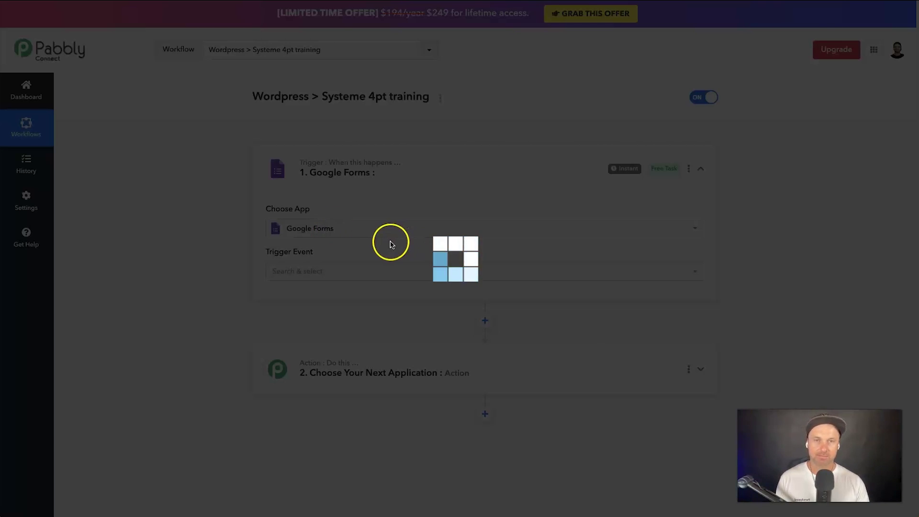
text(we)
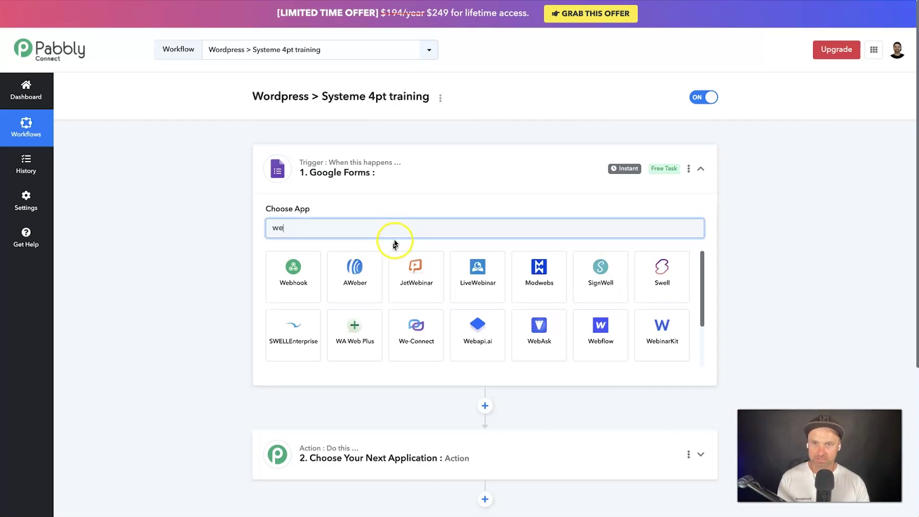
click(313, 268)
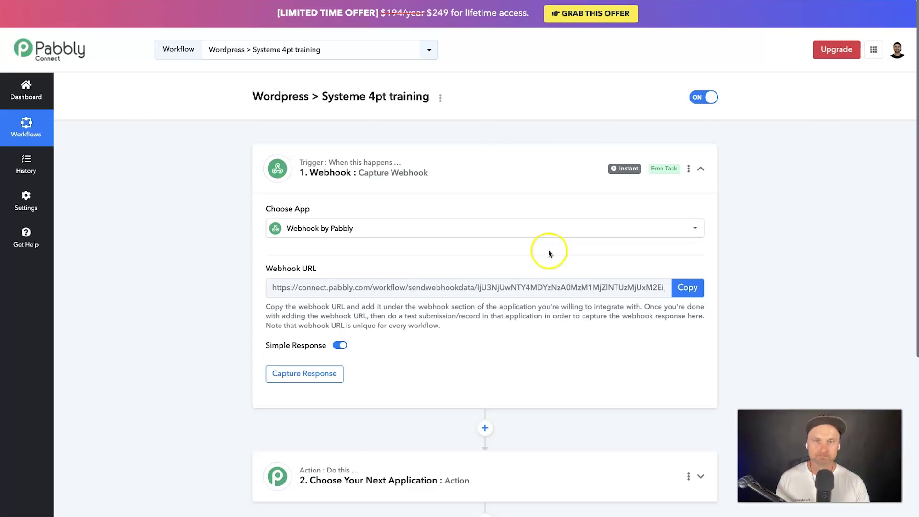
drag(268, 286, 667, 297)
click(638, 300)
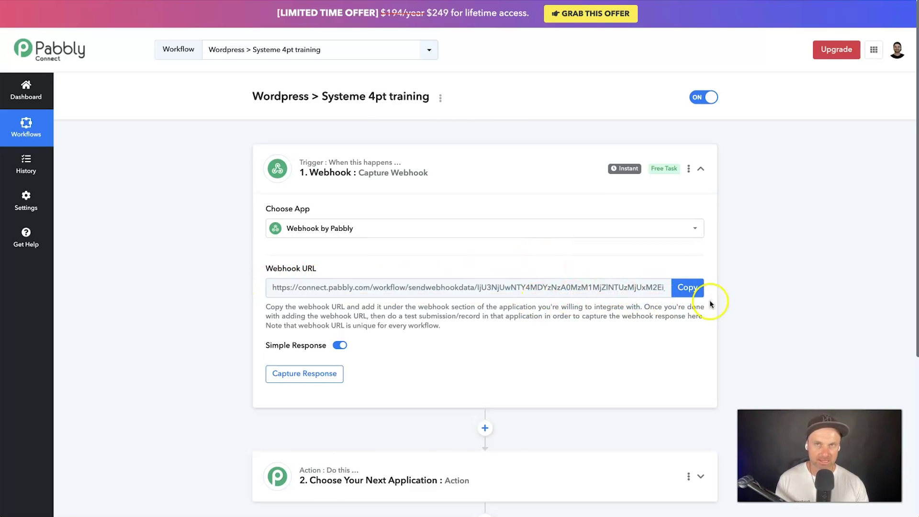
click(689, 290)
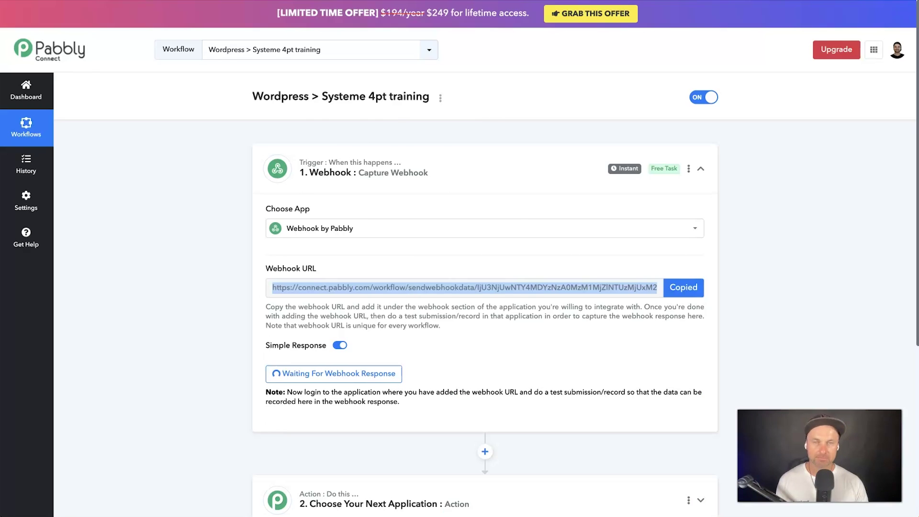
click(412, 1)
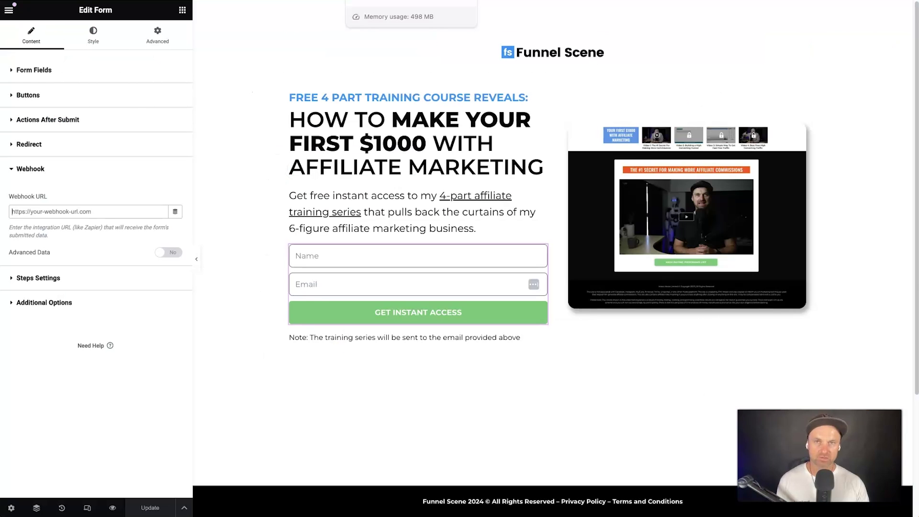
Paste the Pabbly webhook URL into the form's Webhook URL setting and update the page.
right_click(76, 210)
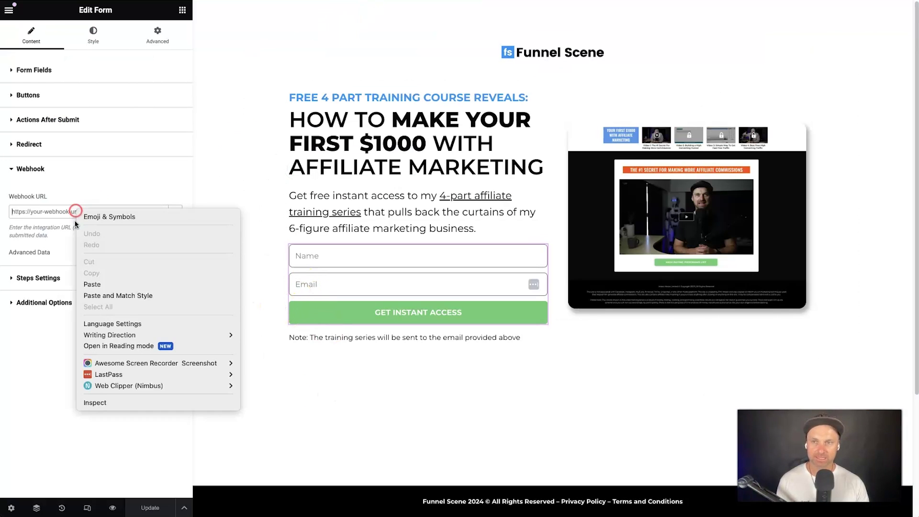
click(96, 284)
key(ctrl+shift+Tab)
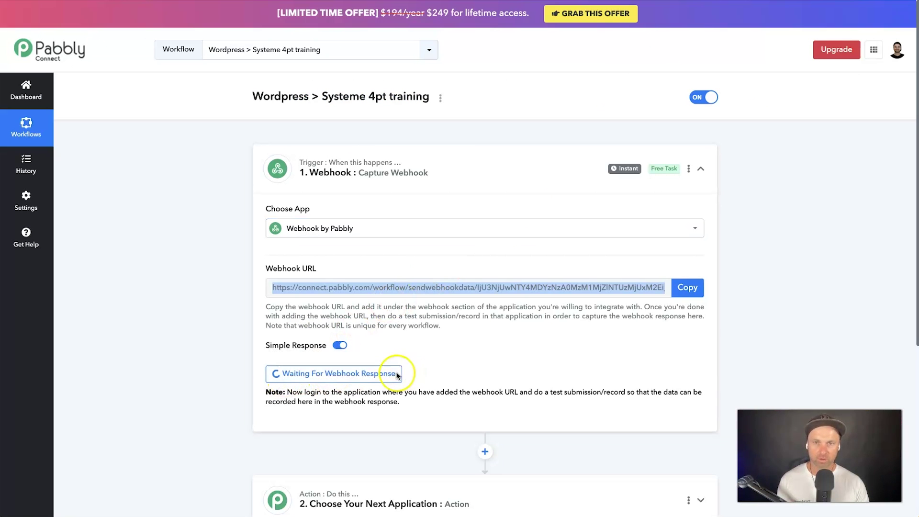
key(ctrl+Tab)
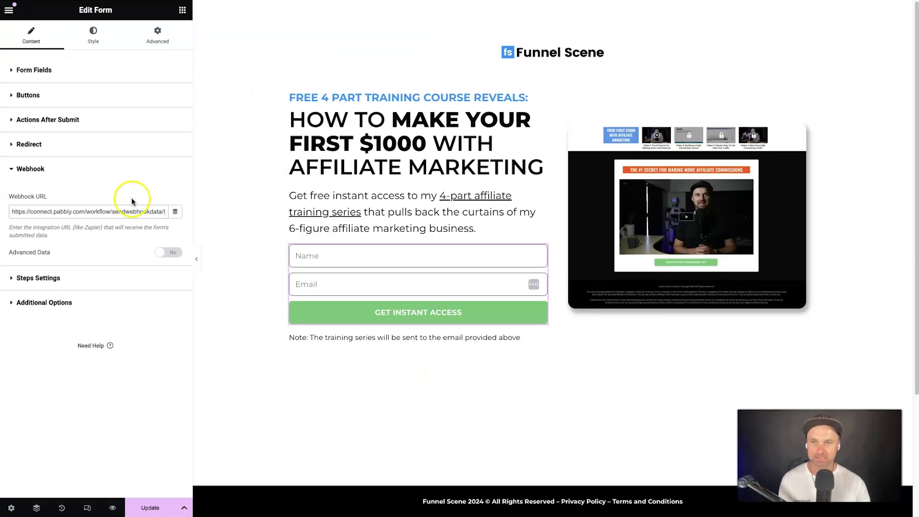
click(150, 510)
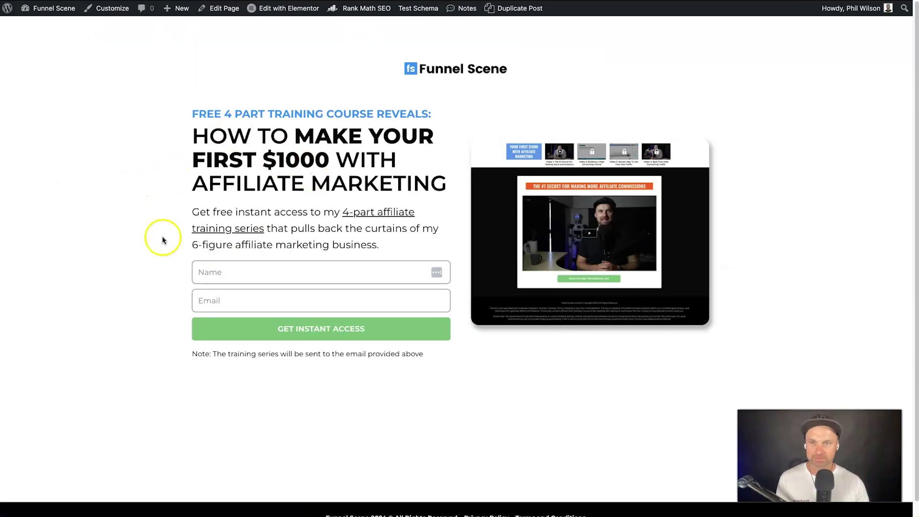
Submit a test sign-up with a name and email through the live landing page form.
click(219, 269)
text(Phil)
key(Tab)
text(he)
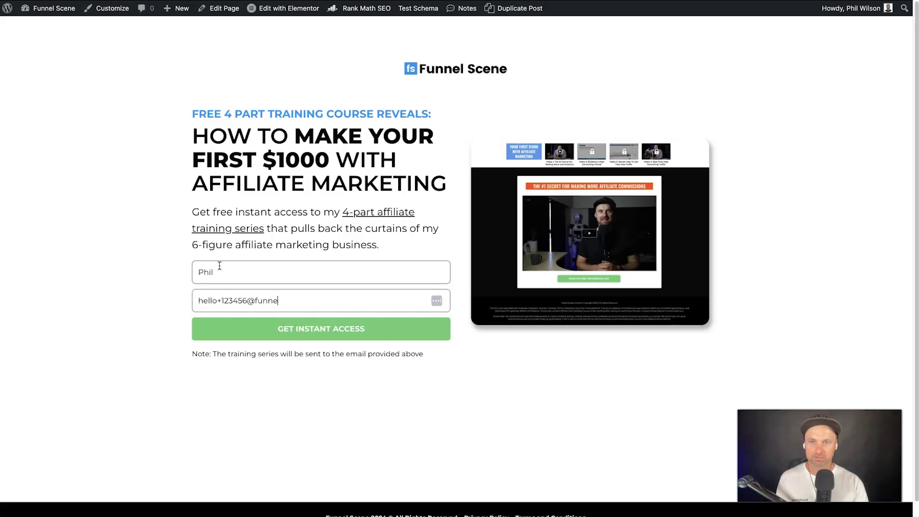
click(252, 319)
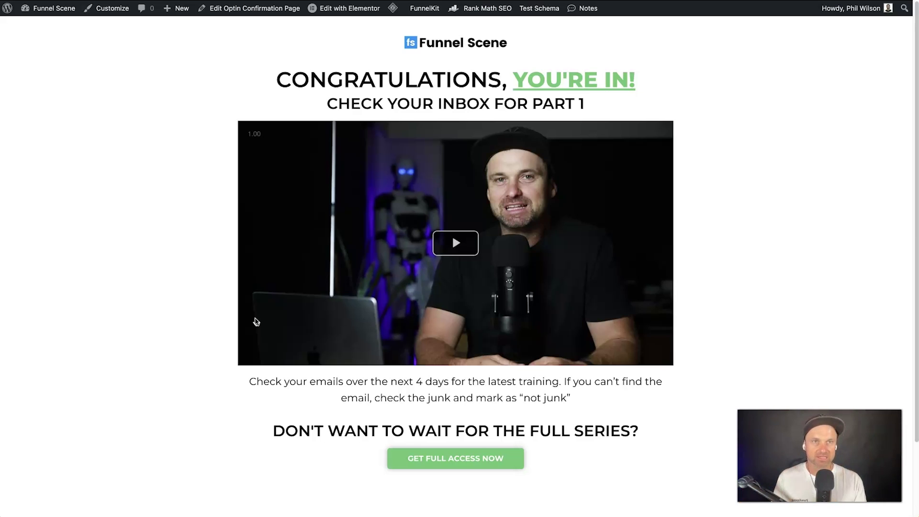
click(462, 113)
click(216, 361)
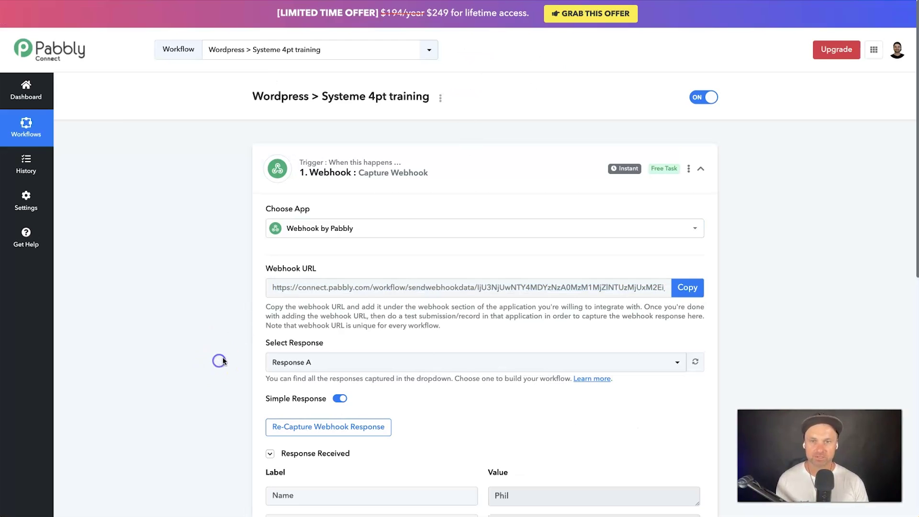
Review the captured Name, Email, Form Id and Form Name values in the webhook response.
scroll(293, 294, down, 5)
click(266, 169)
click(488, 173)
drag(277, 203, 457, 199)
click(531, 202)
click(629, 200)
click(367, 226)
click(550, 221)
click(423, 242)
click(444, 251)
click(503, 250)
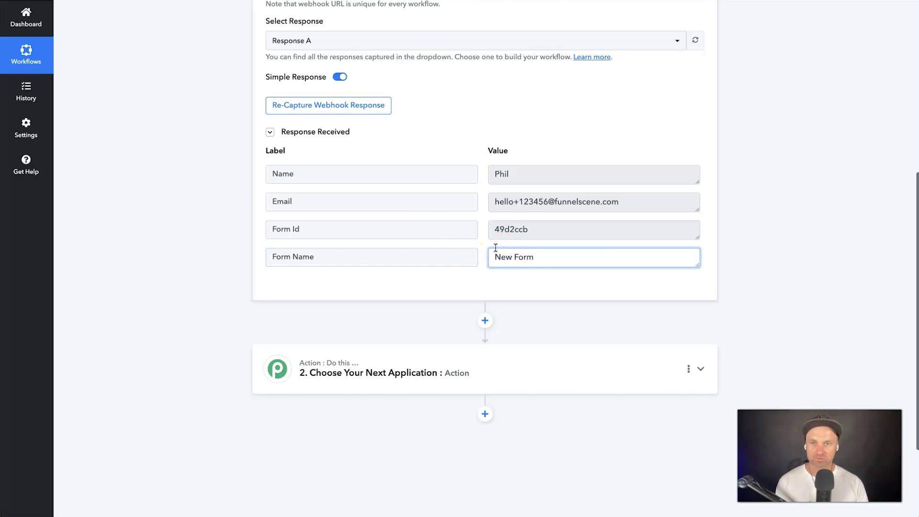
Expand the second (action) step and bring up its app picker.
click(496, 247)
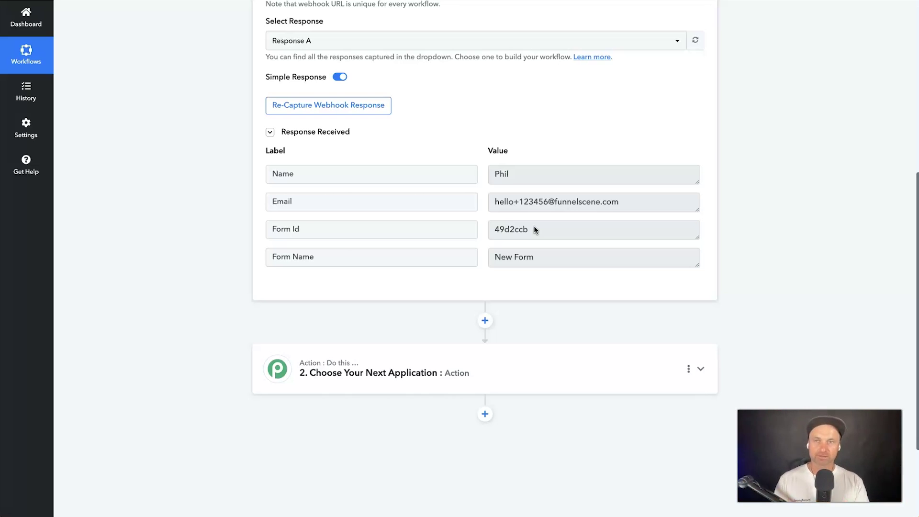
mouse_move(341, 367)
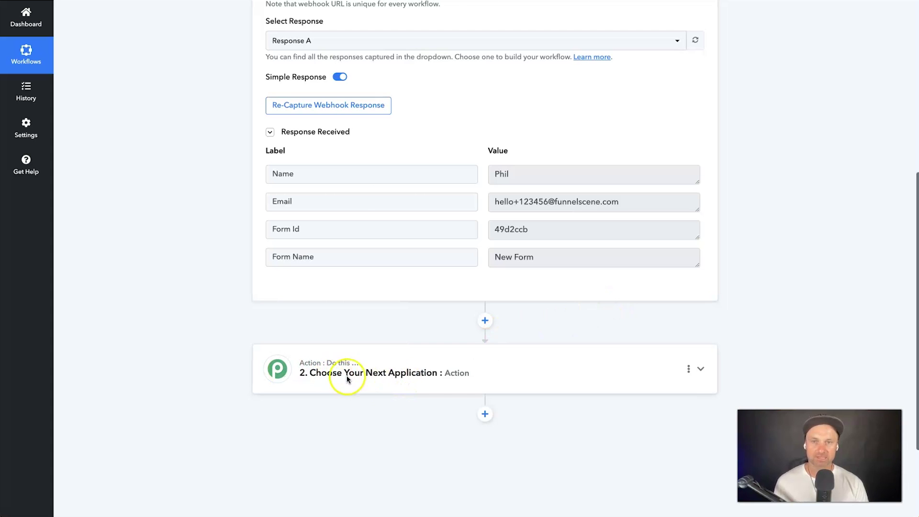
click(453, 380)
Set step 2 to Systeme.io with the Create Contact action event.
click(306, 181)
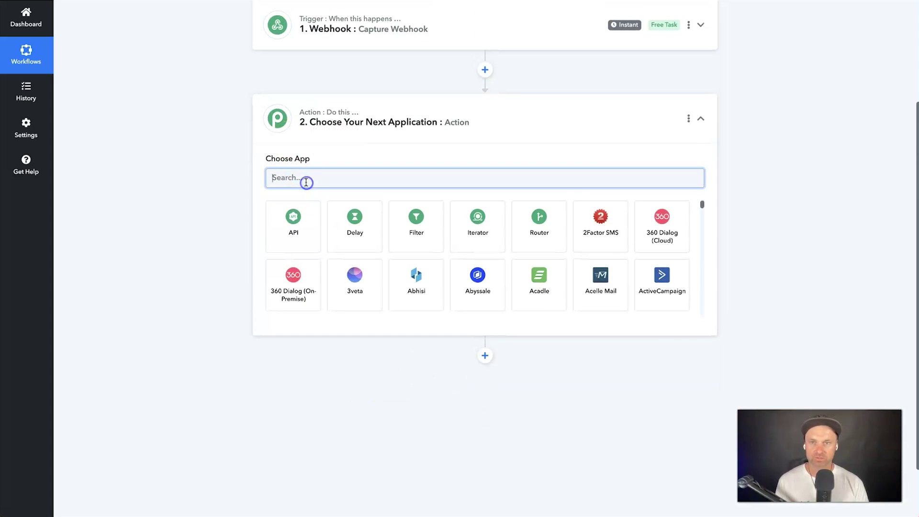
text(syste)
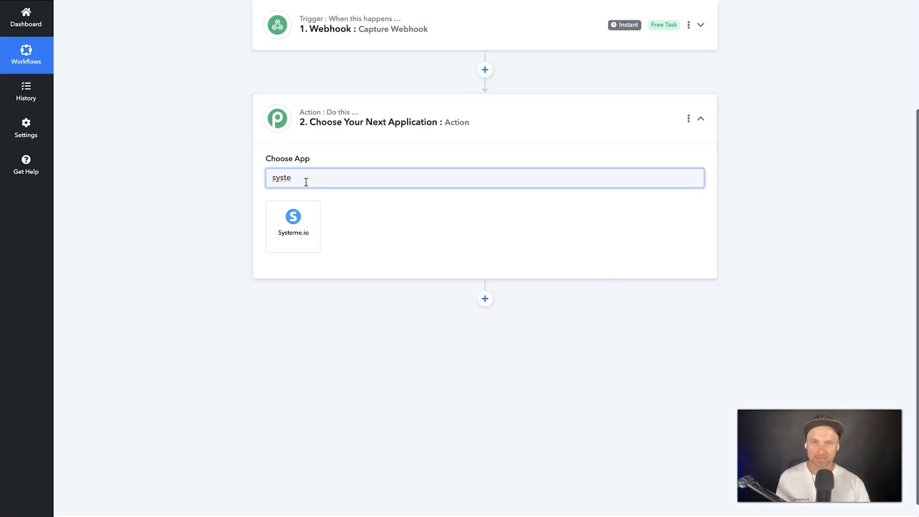
click(299, 221)
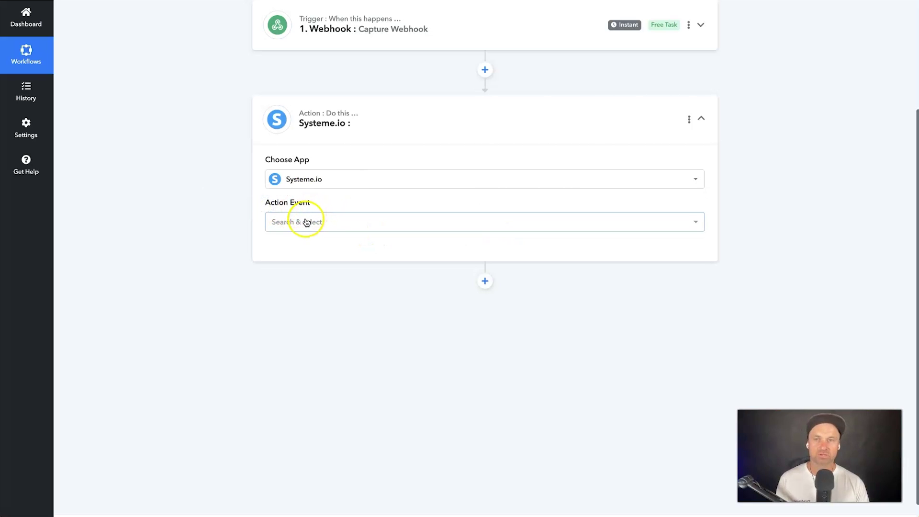
click(306, 221)
click(308, 269)
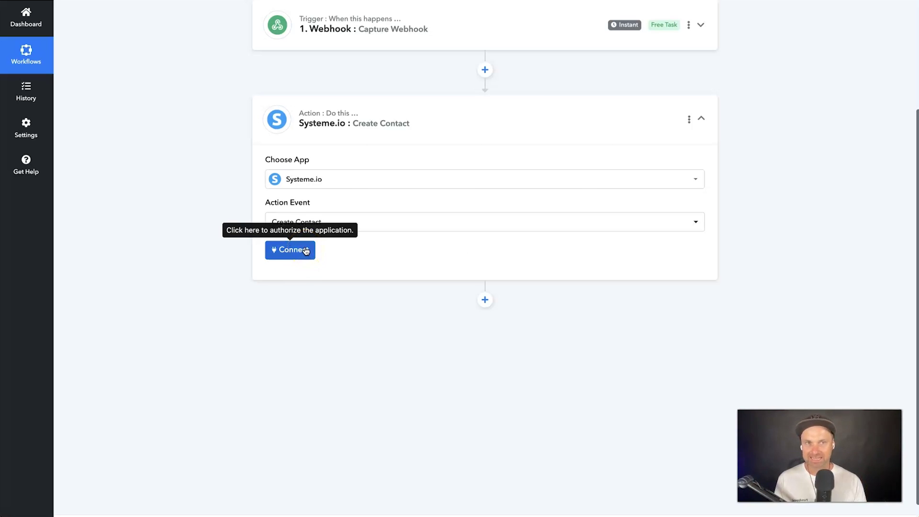
click(306, 251)
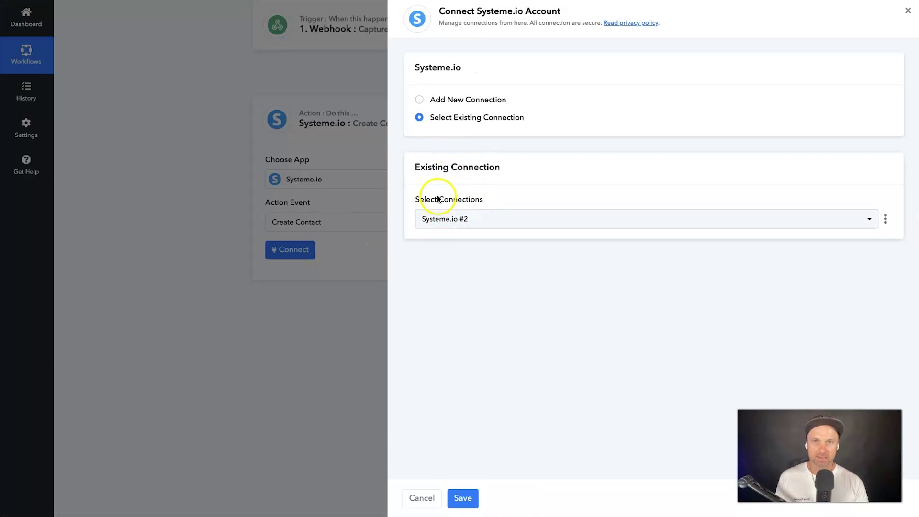
Add a new Systeme.io connection and rename it 'Systeme.io Tutorial'.
click(436, 99)
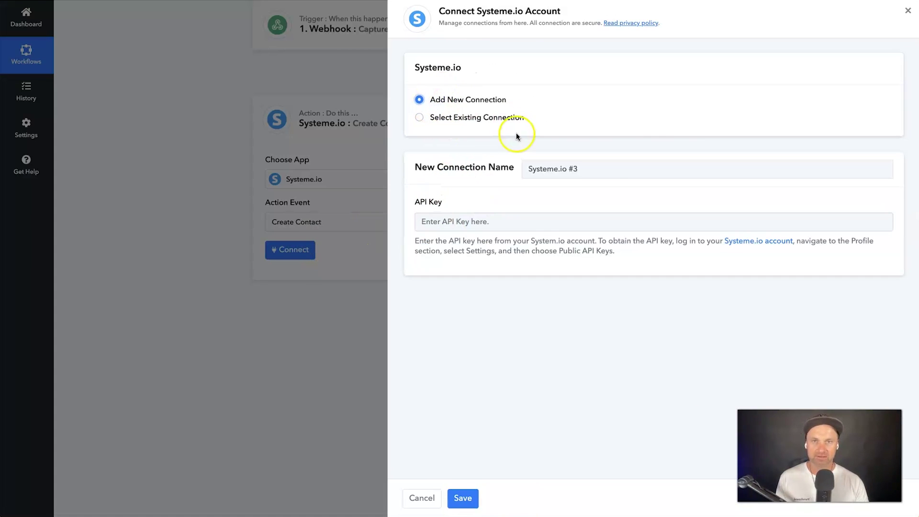
click(592, 171)
drag(573, 167, 585, 168)
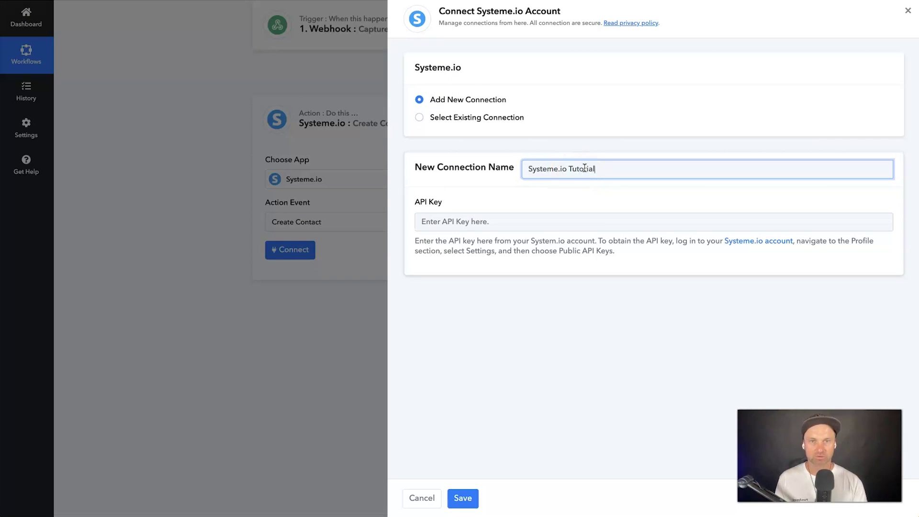
text(Tutorial)
click(482, 210)
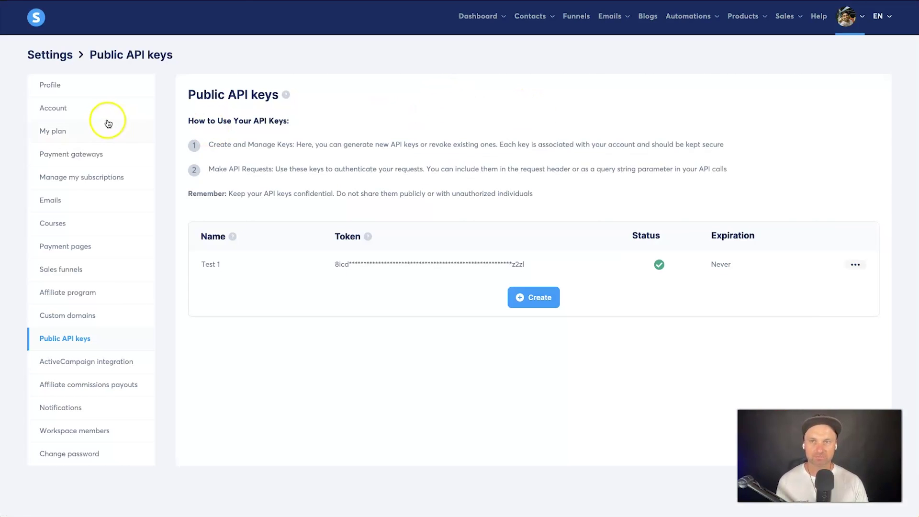
Go to the Public API keys page in Systeme.io's account settings.
click(843, 22)
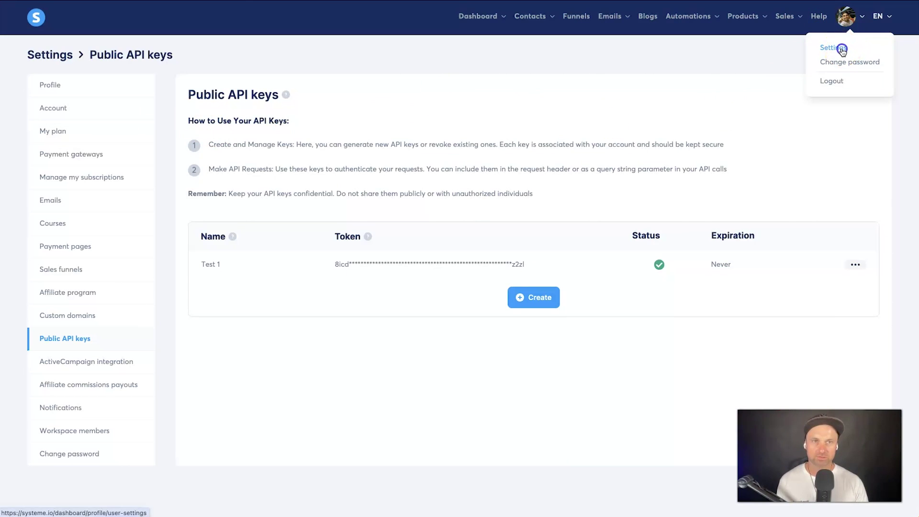
click(834, 48)
click(82, 342)
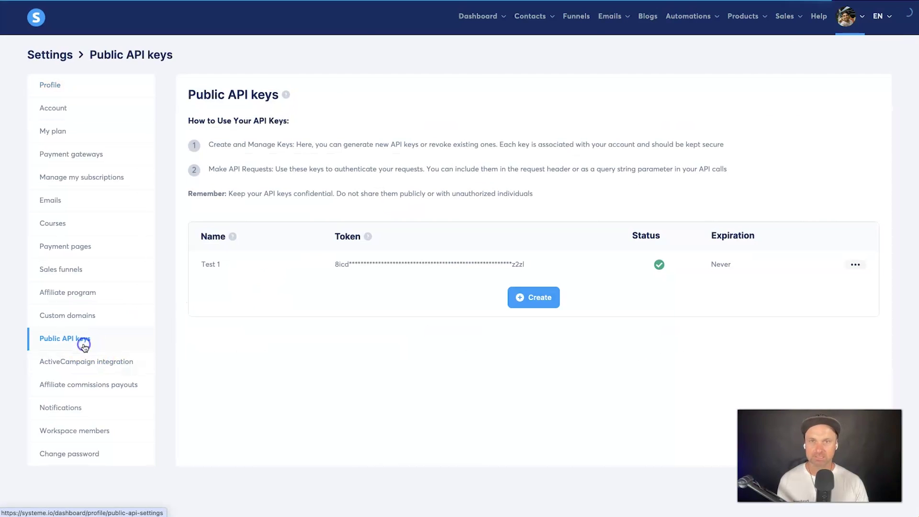
drag(242, 263, 616, 267)
click(587, 265)
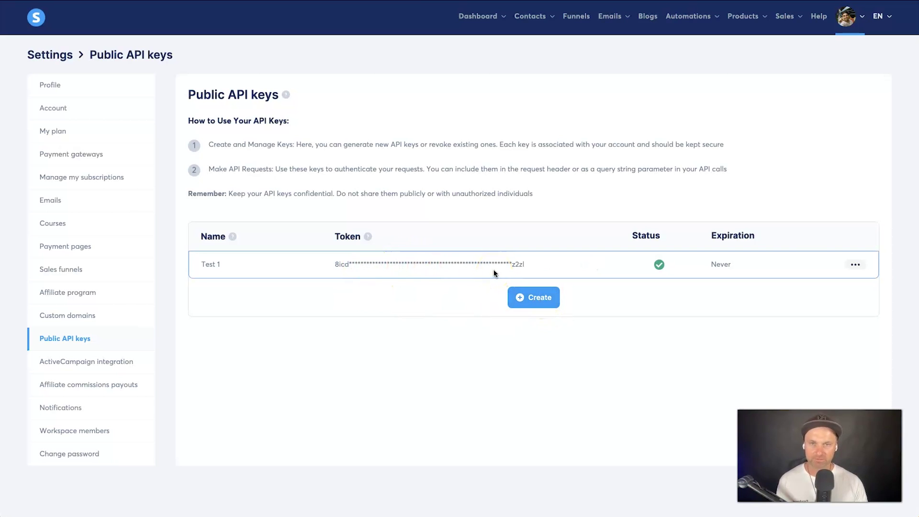
Create a public API key named 'Pabbly Connect' and copy its token.
click(531, 291)
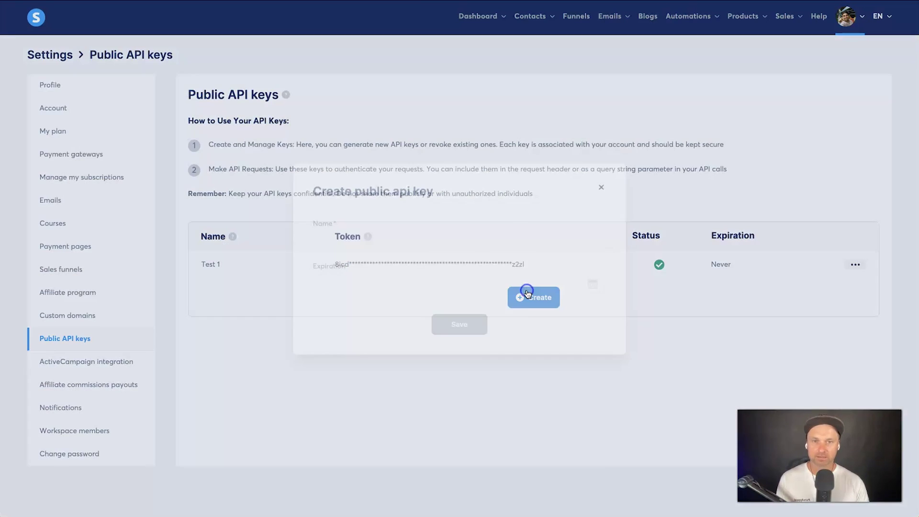
click(463, 247)
text(Po)
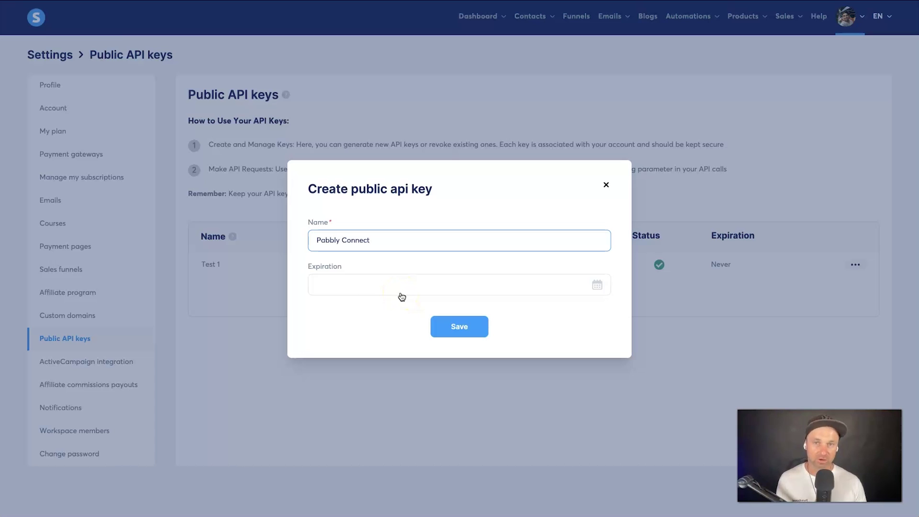
click(459, 329)
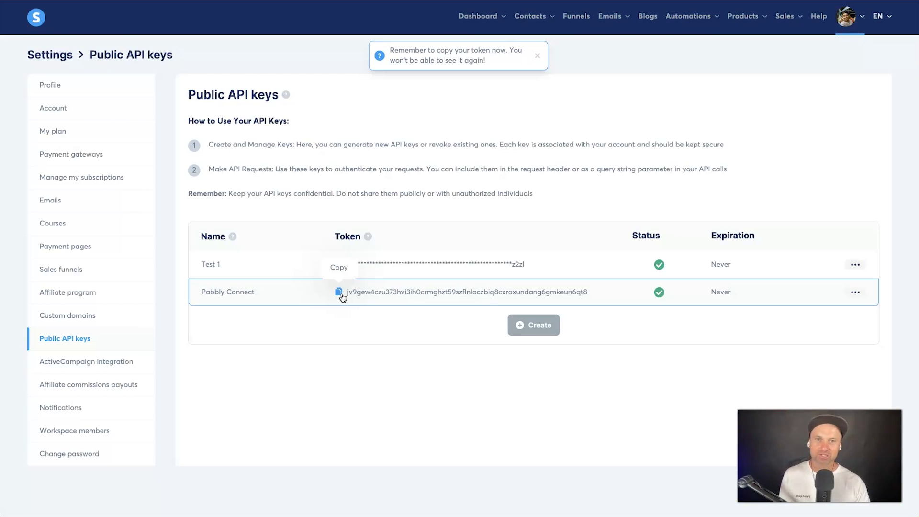
click(340, 293)
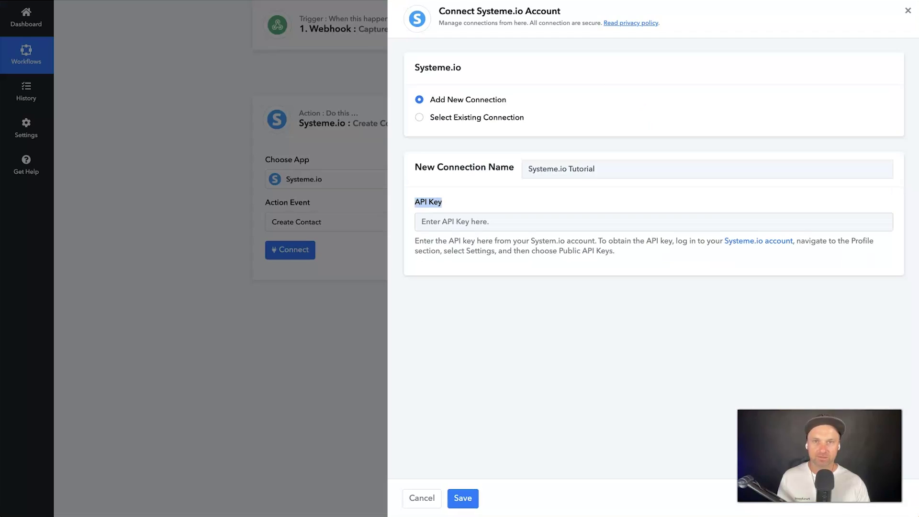
Paste the new Systeme.io API key into the connection and save it to reveal the Create Contact fields.
click(420, 221)
key(ctrl+v)
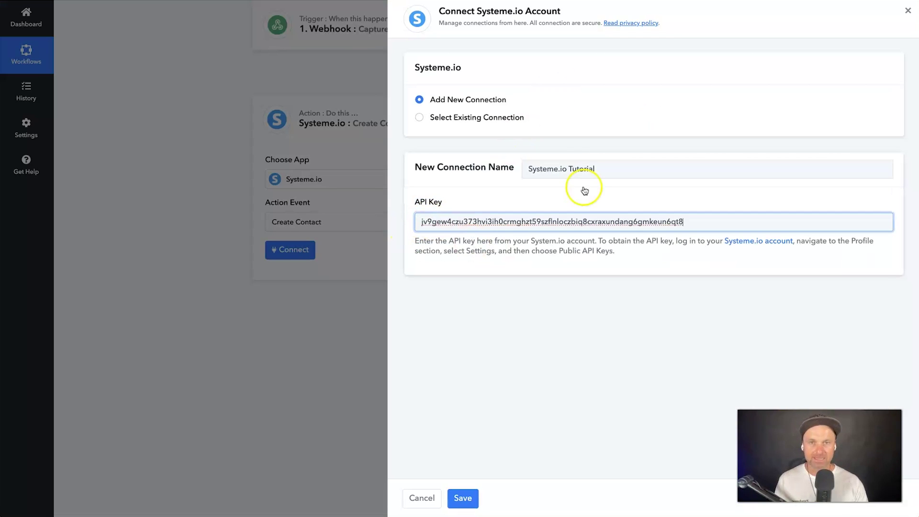
click(470, 496)
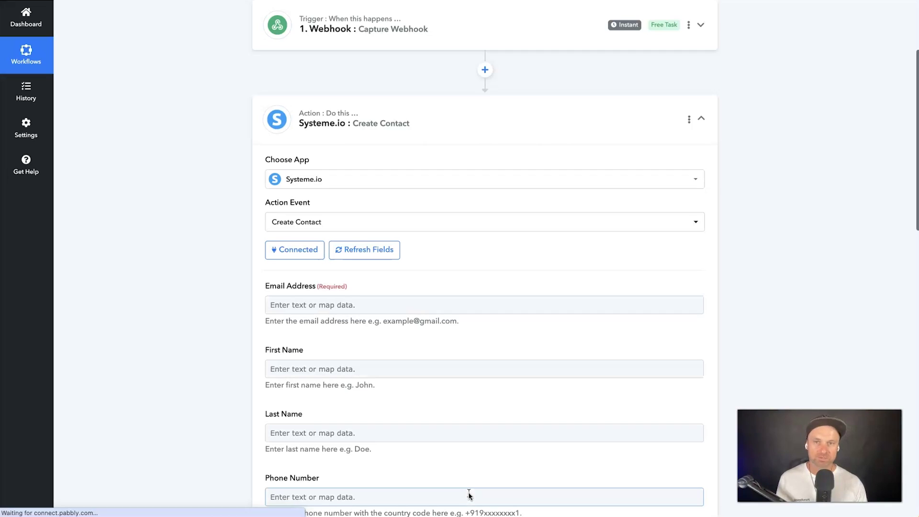
scroll(415, 404, down, 2)
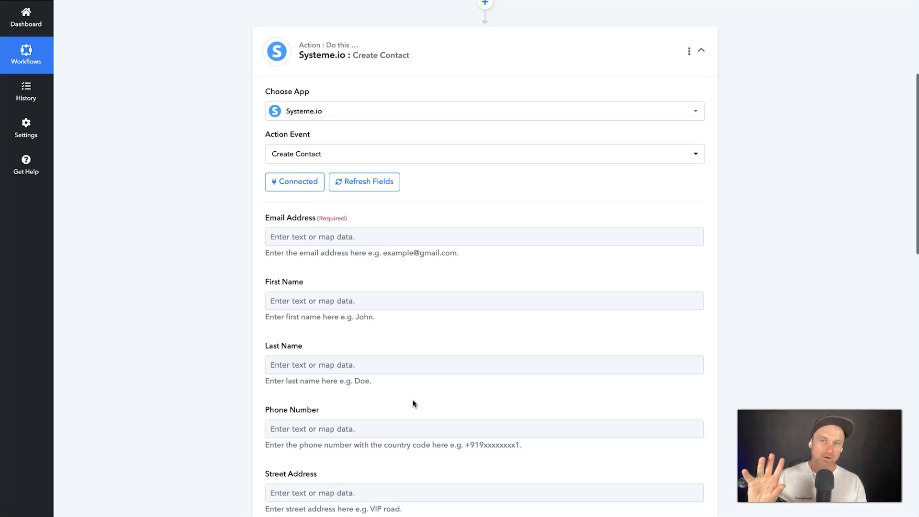
scroll(415, 403, up, 5)
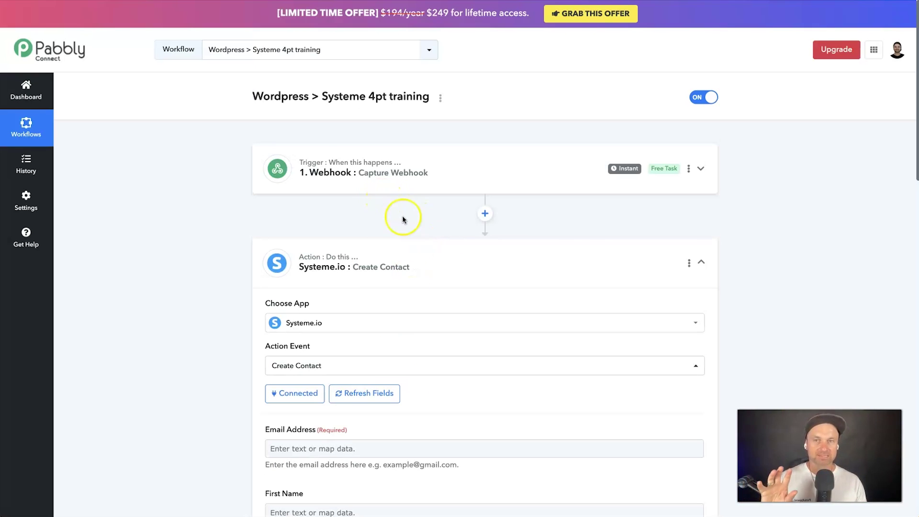
scroll(431, 235, down, 2)
scroll(392, 316, down, 1)
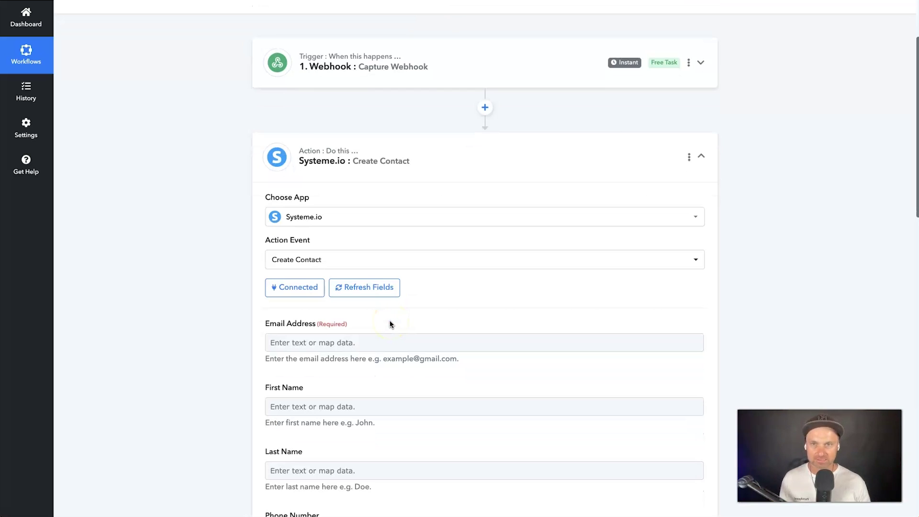
scroll(390, 324, down, 1)
Map the webhook's Email field into the Email Address field.
click(326, 286)
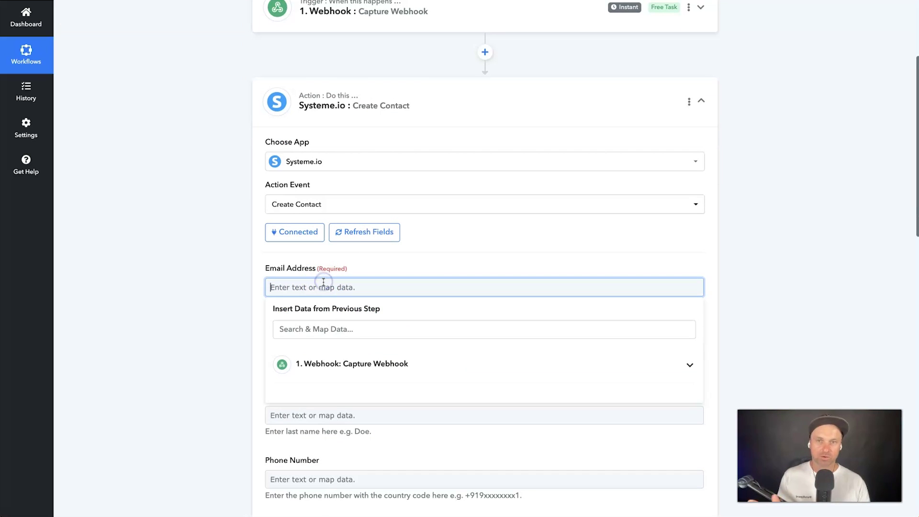
click(338, 363)
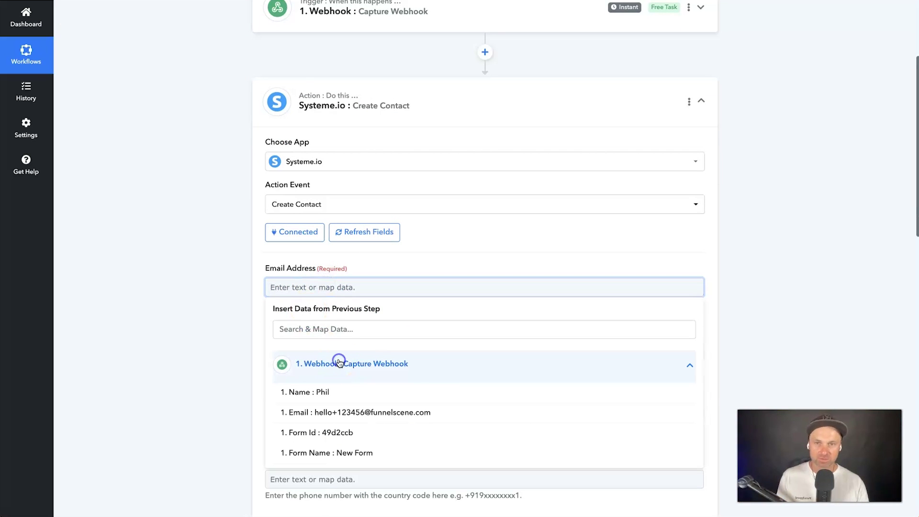
click(341, 415)
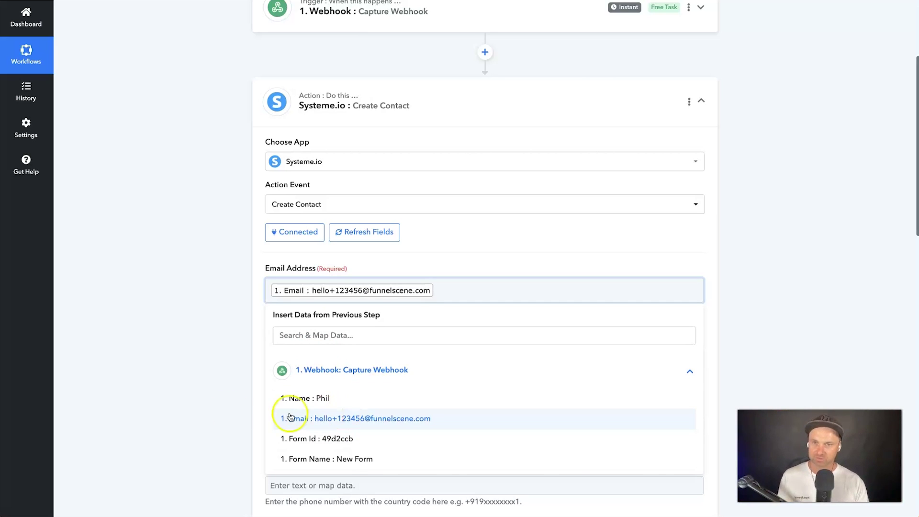
click(137, 402)
Map the webhook's Name field into First Name and save the contact step.
click(348, 355)
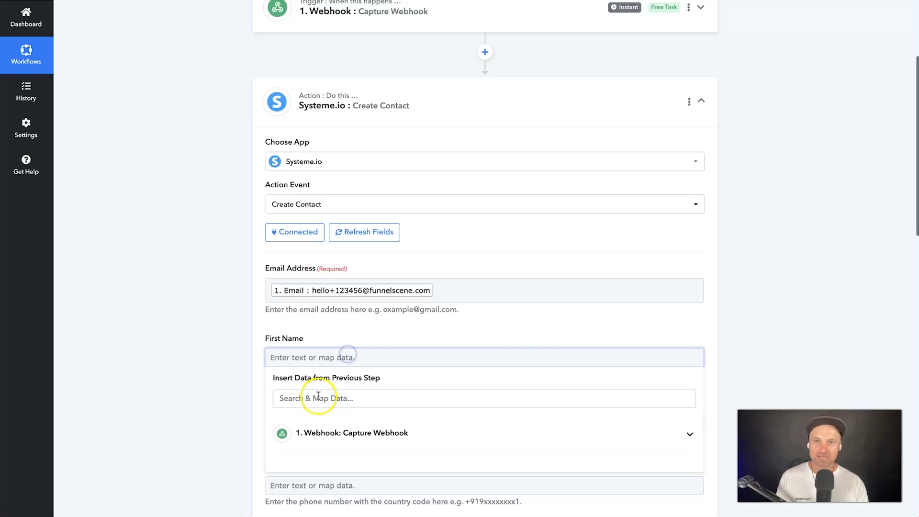
click(301, 433)
click(326, 463)
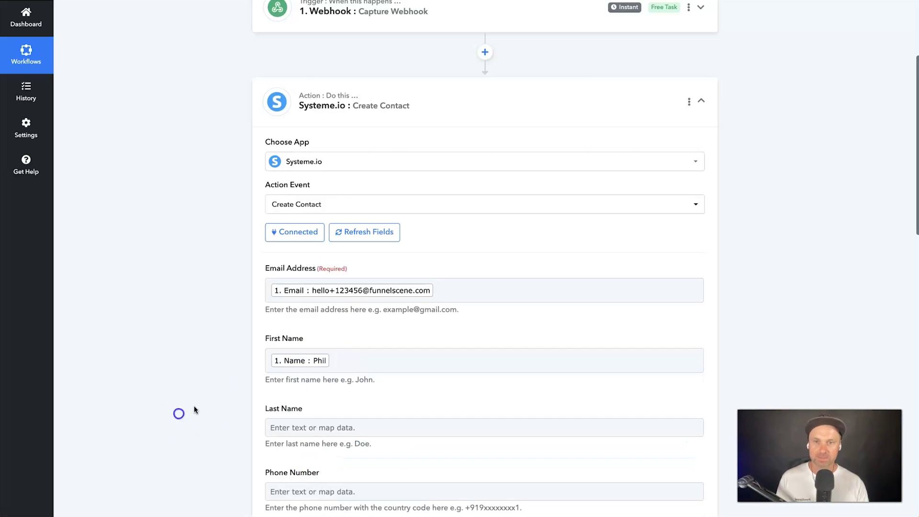
scroll(245, 378, down, 2)
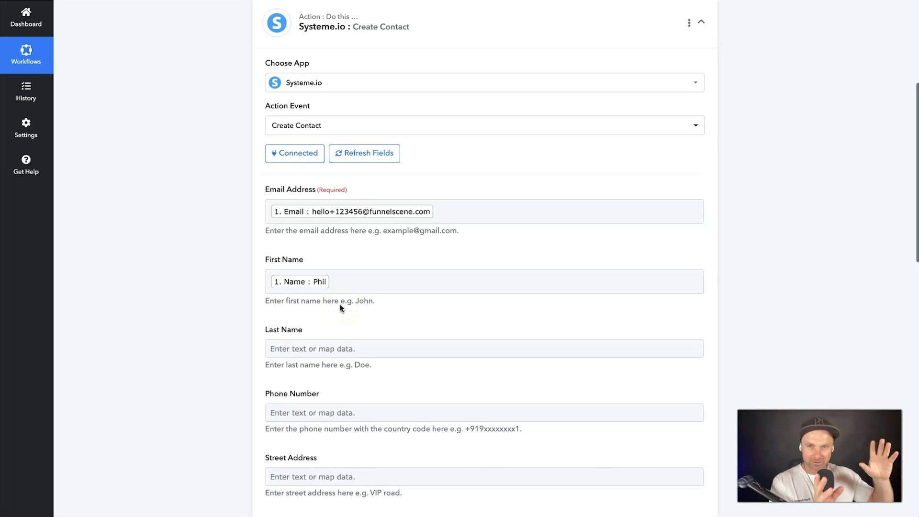
scroll(341, 308, down, 10)
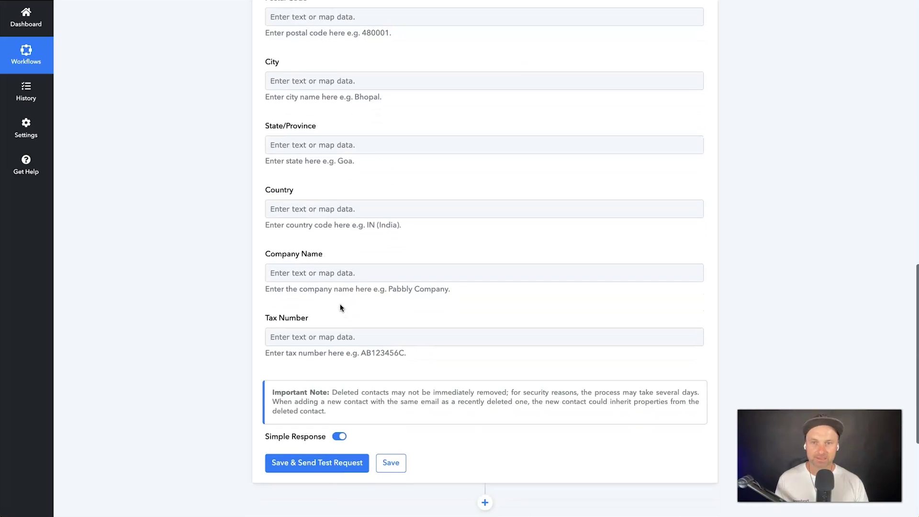
click(341, 469)
Send the test request so Systeme.io creates the test contact.
click(337, 469)
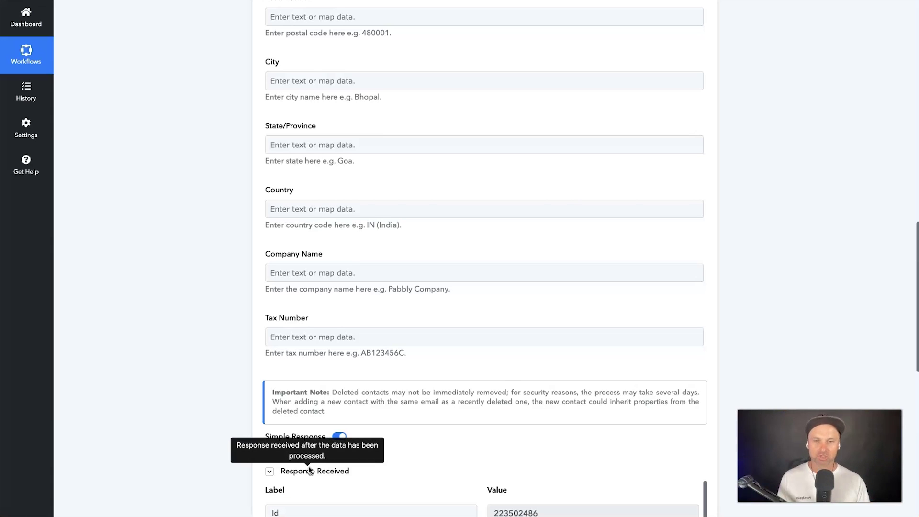
scroll(314, 455, down, 2)
scroll(318, 447, down, 2)
scroll(72, 447, up, 1)
scroll(173, 420, down, 3)
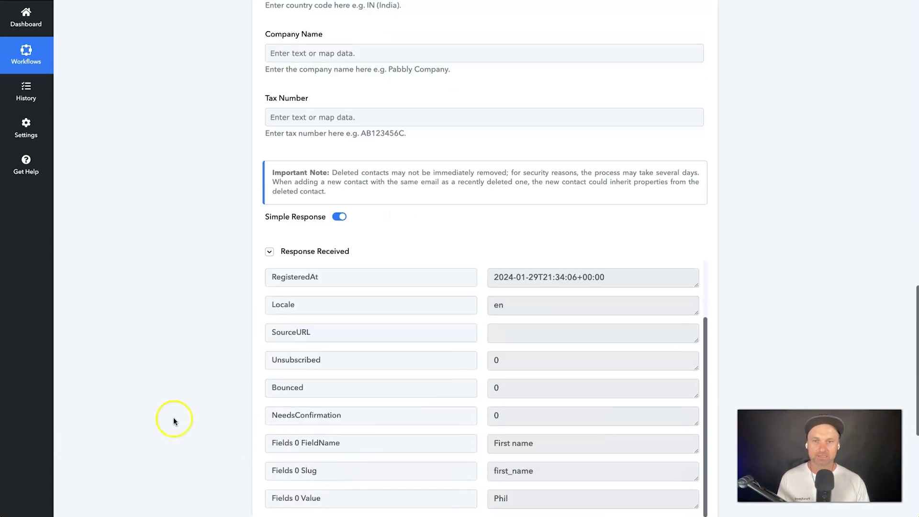
scroll(174, 420, down, 3)
scroll(502, 349, up, 2)
Check the returned contact Id and add a third step below the Systeme.io action.
click(303, 191)
click(499, 165)
double_click(499, 165)
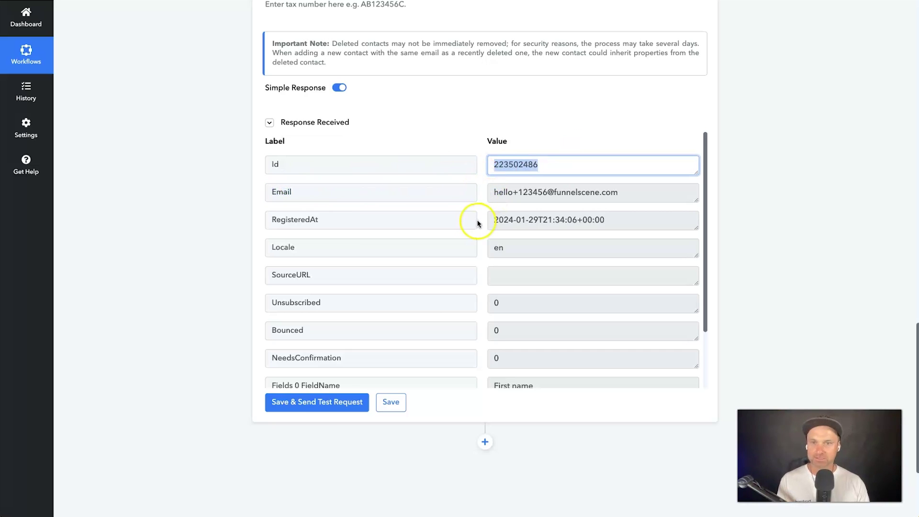
scroll(479, 225, down, 3)
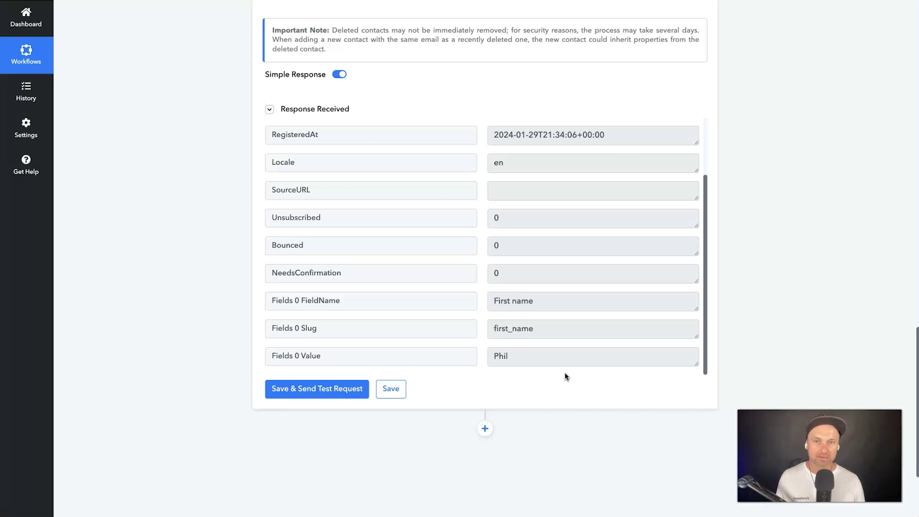
click(484, 428)
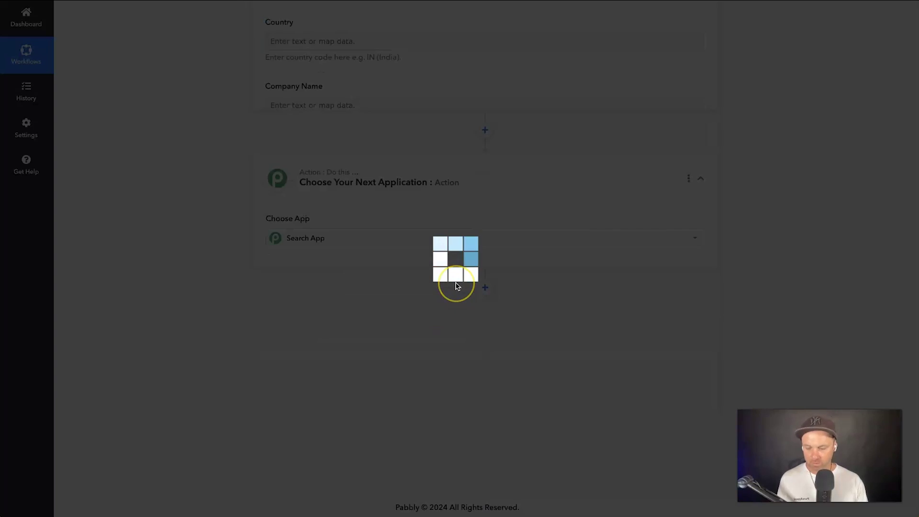
Make the new step a Systeme.io action with the Add Tag to Contact event.
text(syste)
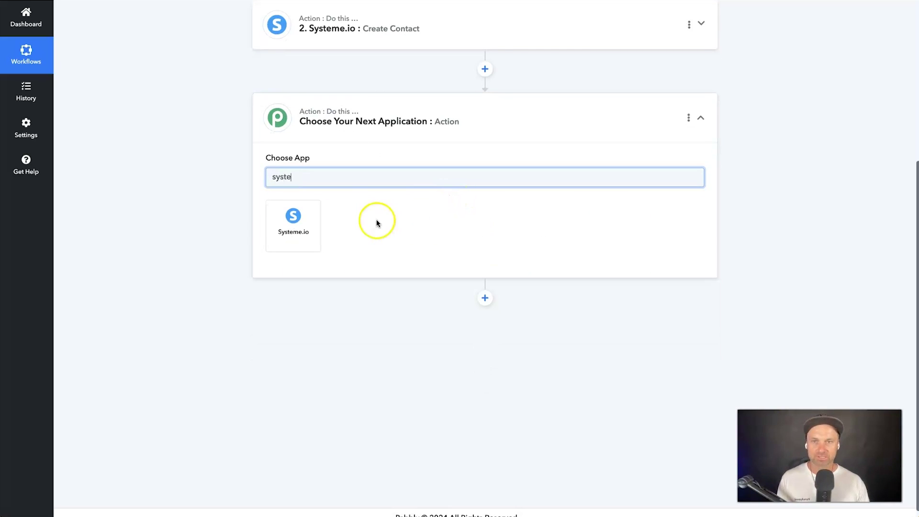
click(280, 223)
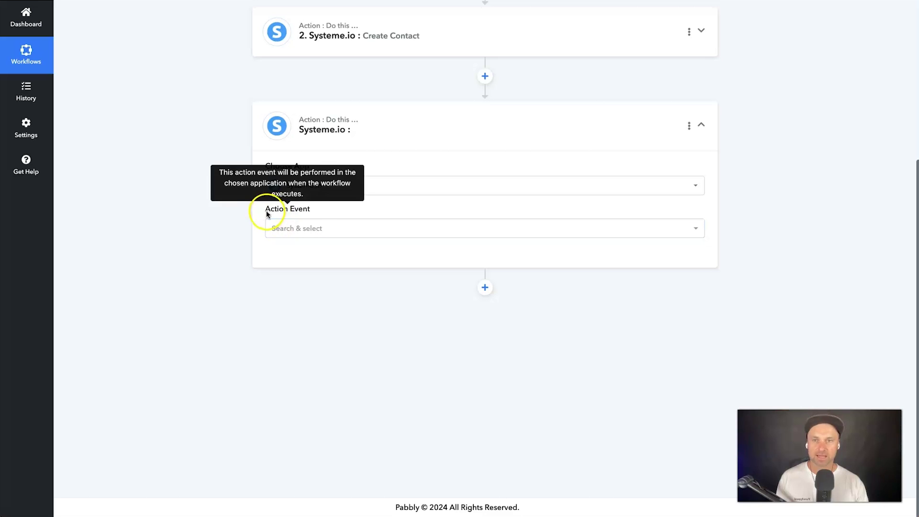
click(308, 228)
scroll(339, 422, down, 2)
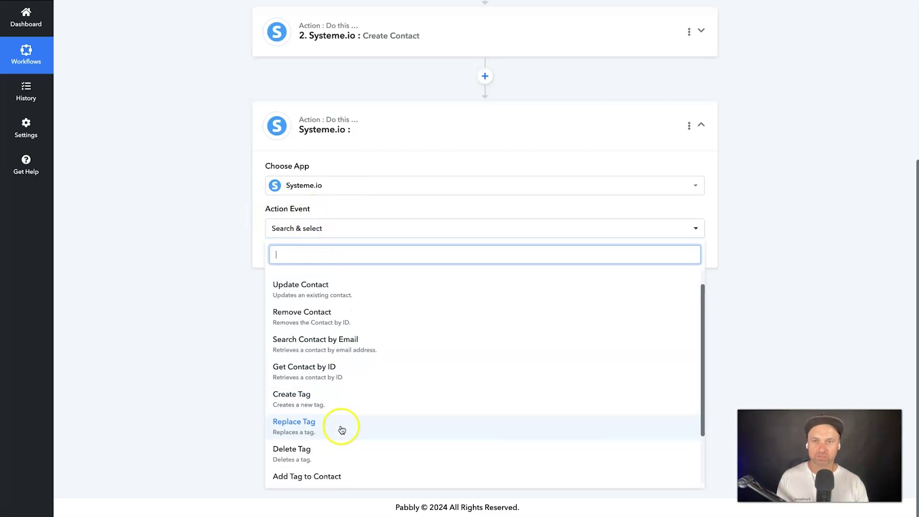
click(330, 445)
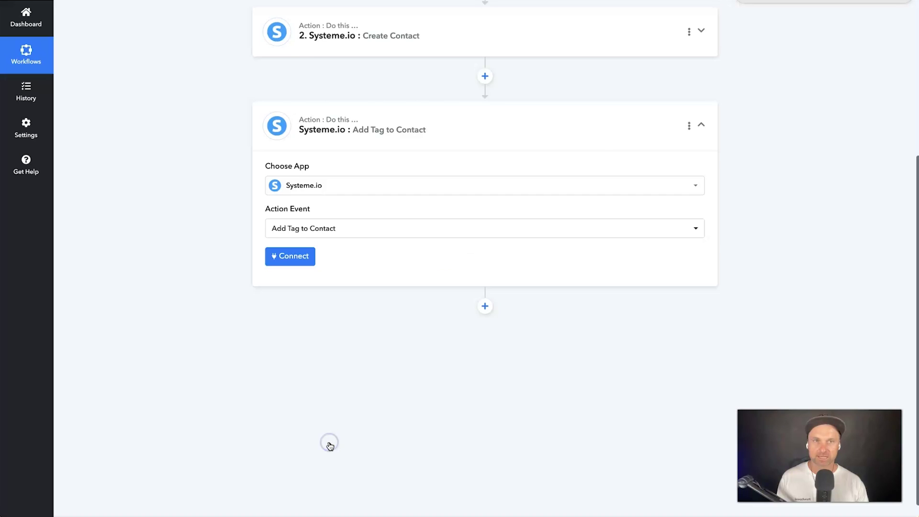
scroll(321, 154, up, 1)
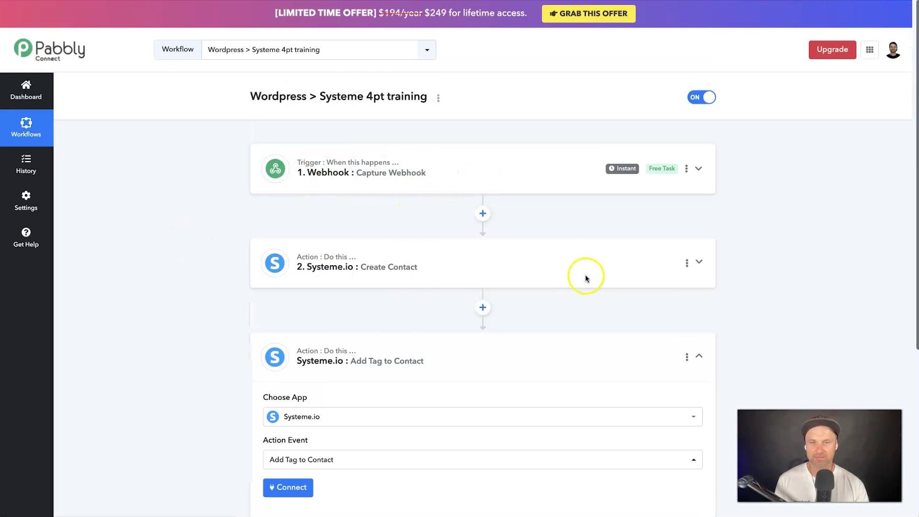
scroll(584, 275, down, 3)
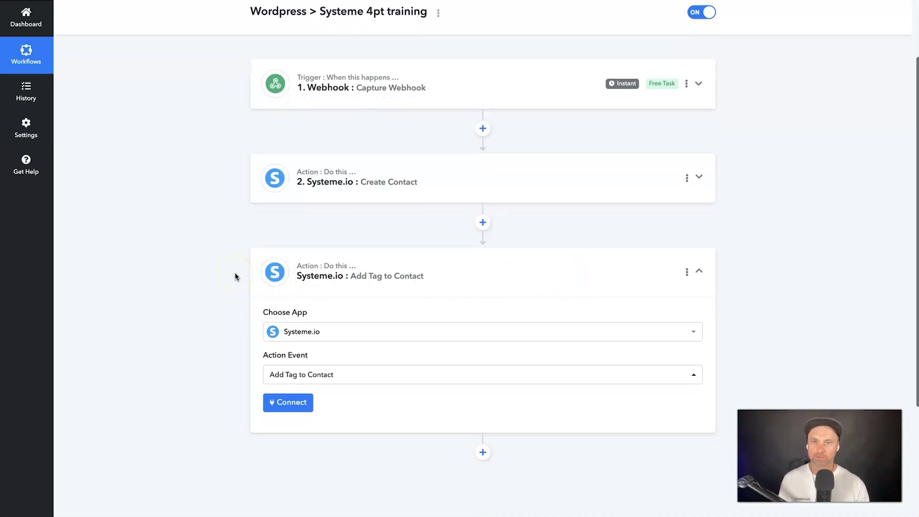
scroll(382, 335, up, 1)
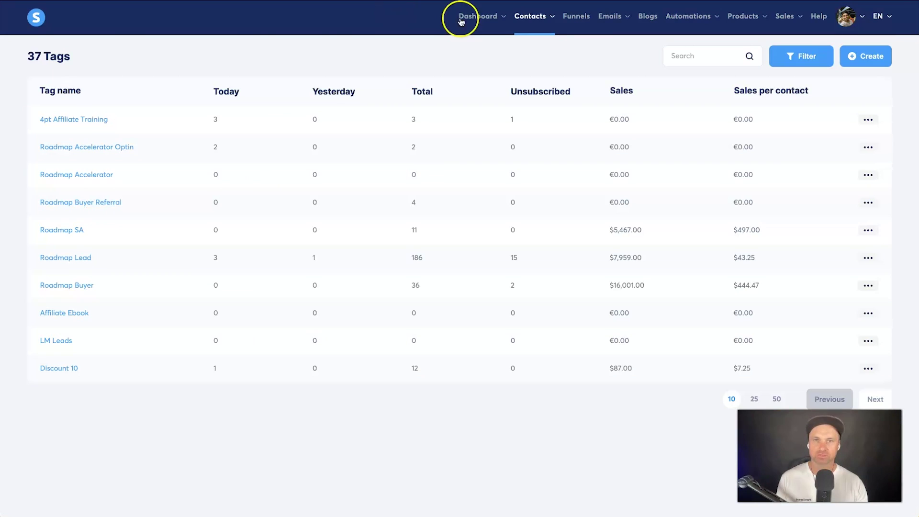
Go to Emails > Campaigns and open the 4 Part Affiliate Training campaign.
mouse_move(530, 18)
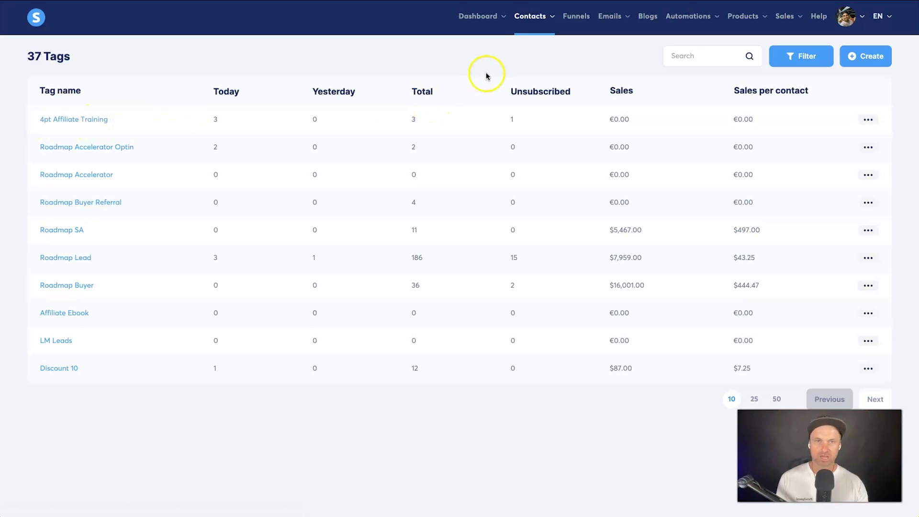
mouse_move(611, 15)
click(604, 62)
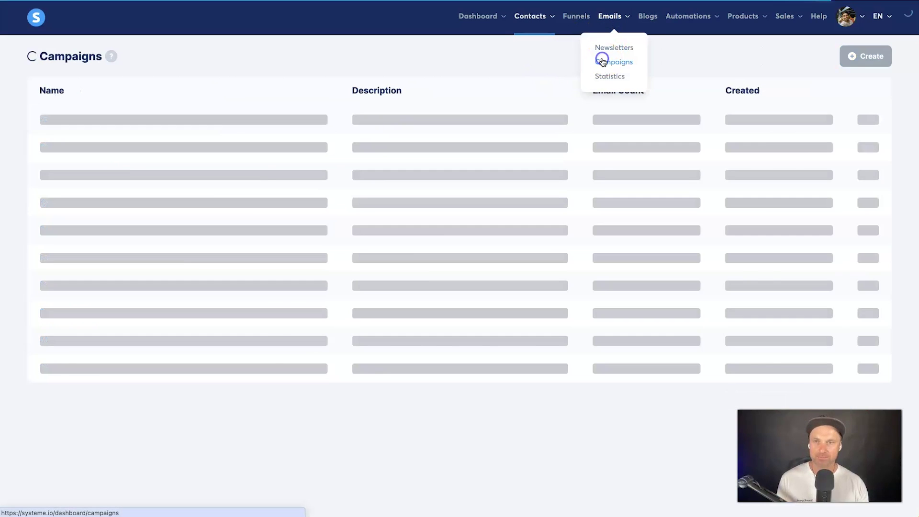
drag(105, 119, 16, 128)
click(12, 121)
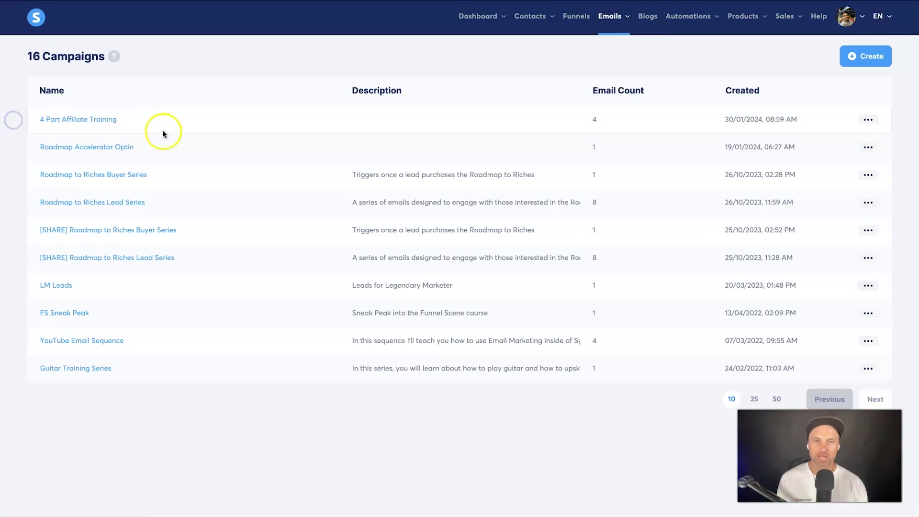
click(92, 124)
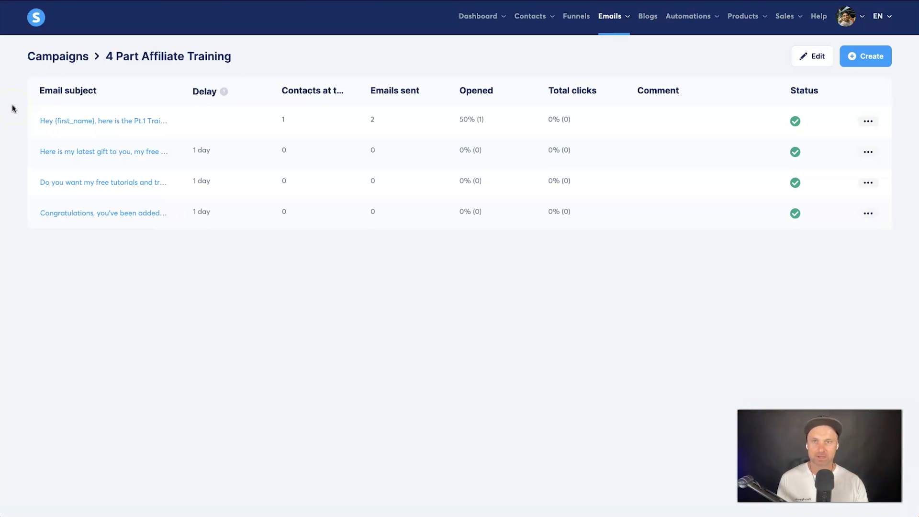
Under Automations > Workflows, create the workflow '4 Pt Affiliate Series' and open it.
mouse_move(746, 14)
mouse_move(685, 19)
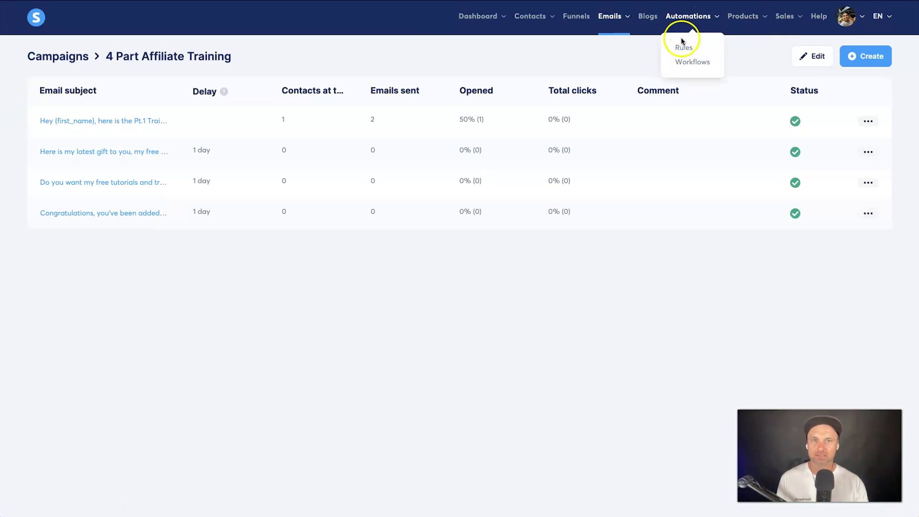
click(680, 64)
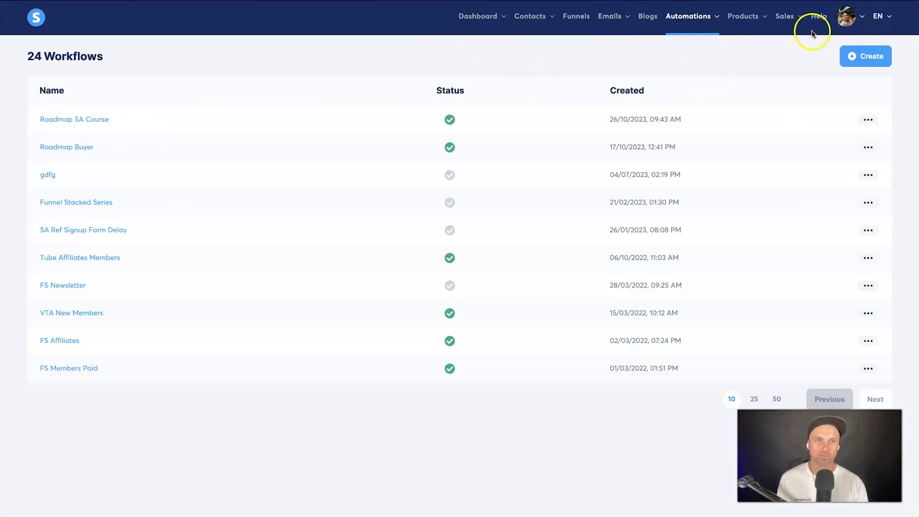
click(865, 56)
click(495, 253)
text(4 Pt)
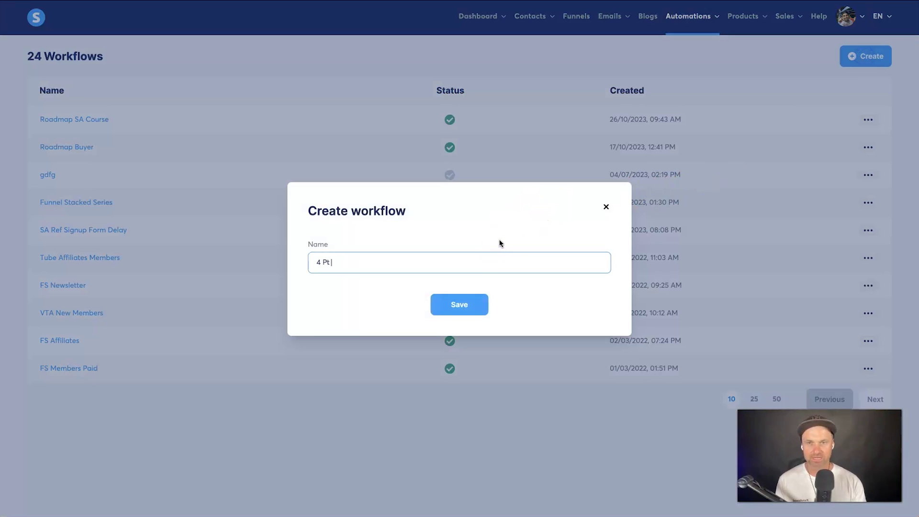
text( Affiliate Series)
click(464, 300)
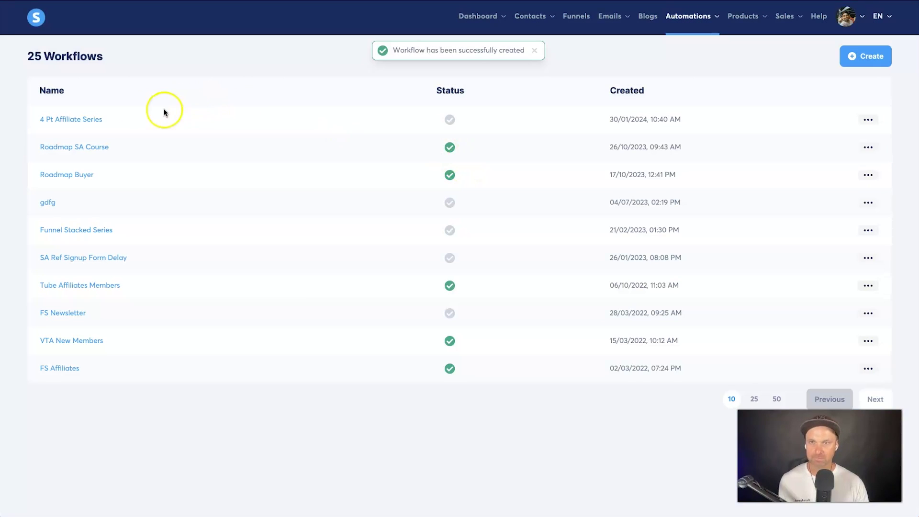
click(83, 120)
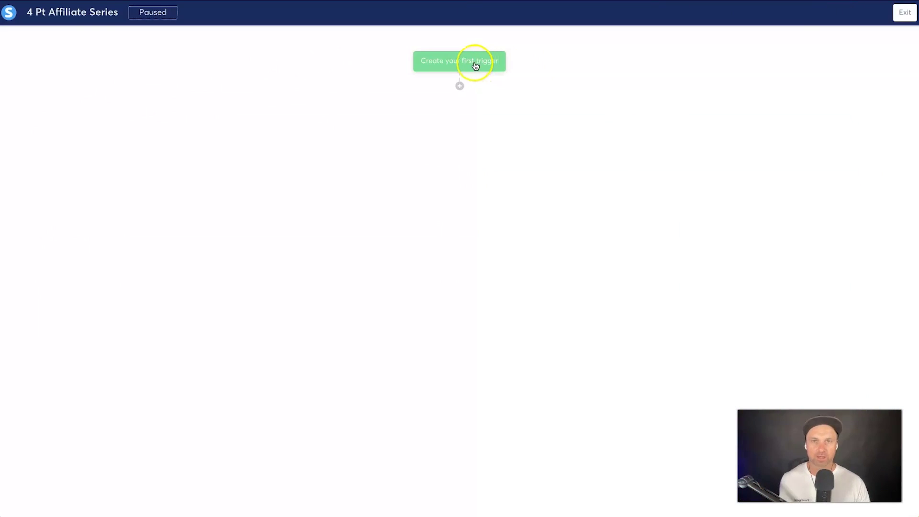
Add a Tag added trigger for the 4pt Affiliate Training tag.
click(474, 62)
click(379, 234)
click(394, 264)
click(395, 266)
scroll(372, 320, down, 15)
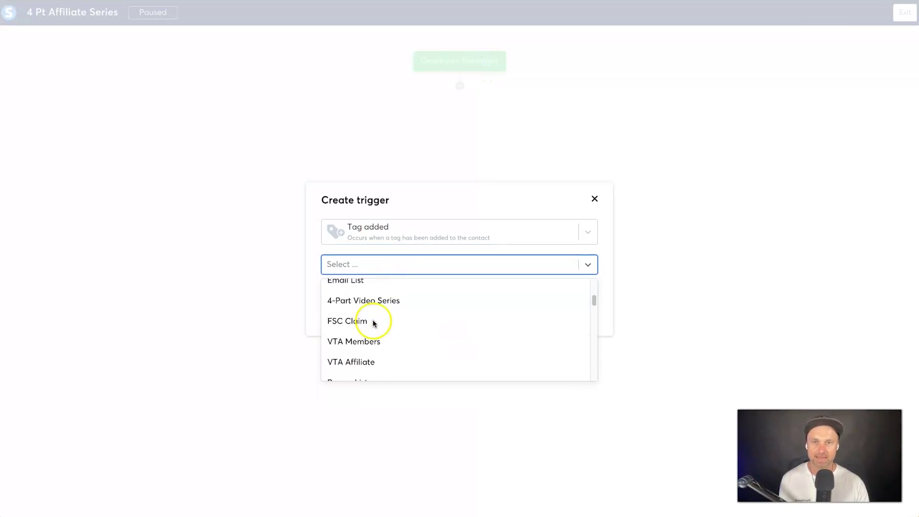
click(369, 369)
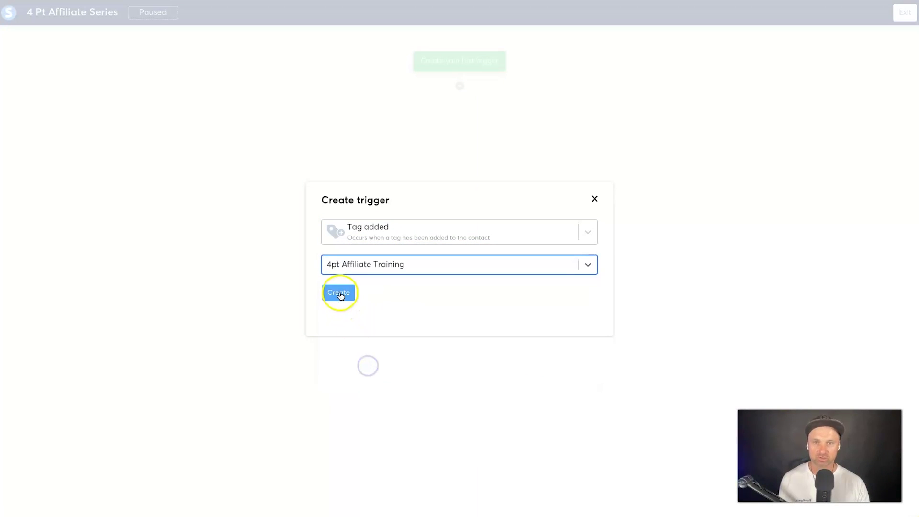
click(340, 293)
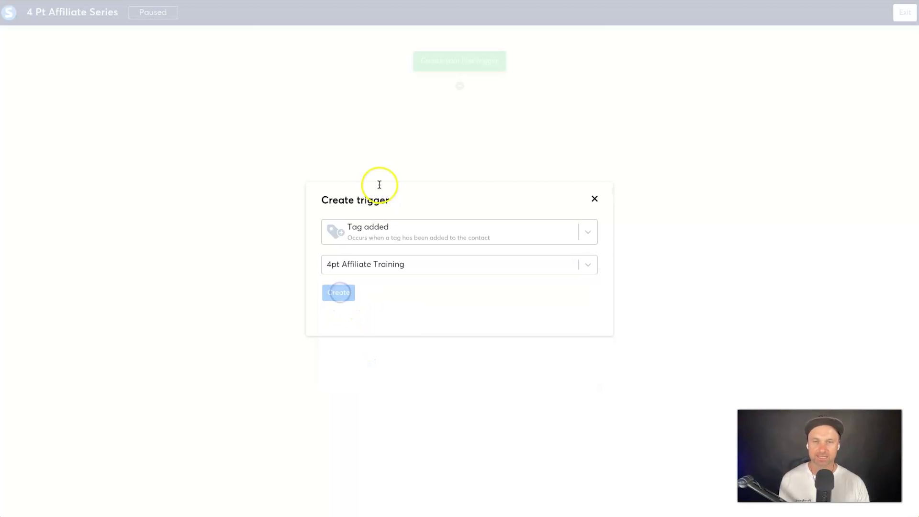
Add an action subscribing the contact to the 4 Part Affiliate Training campaign.
click(460, 87)
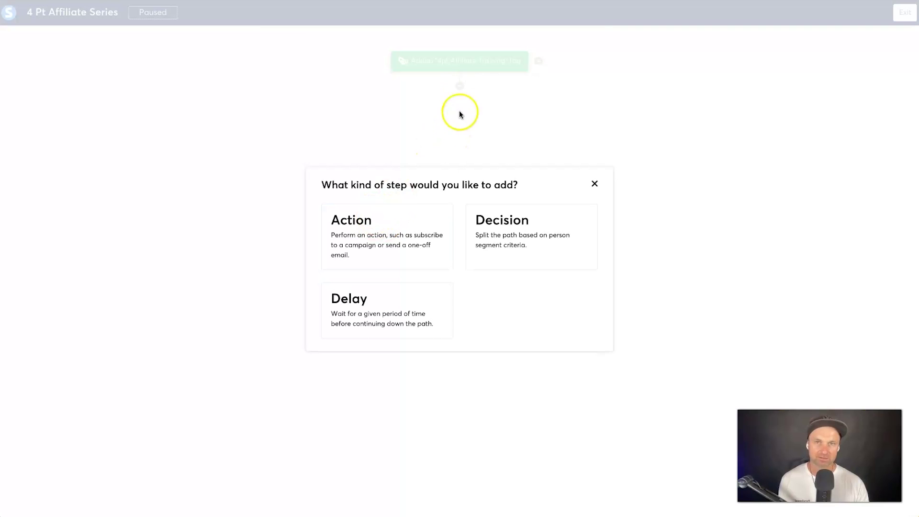
click(340, 243)
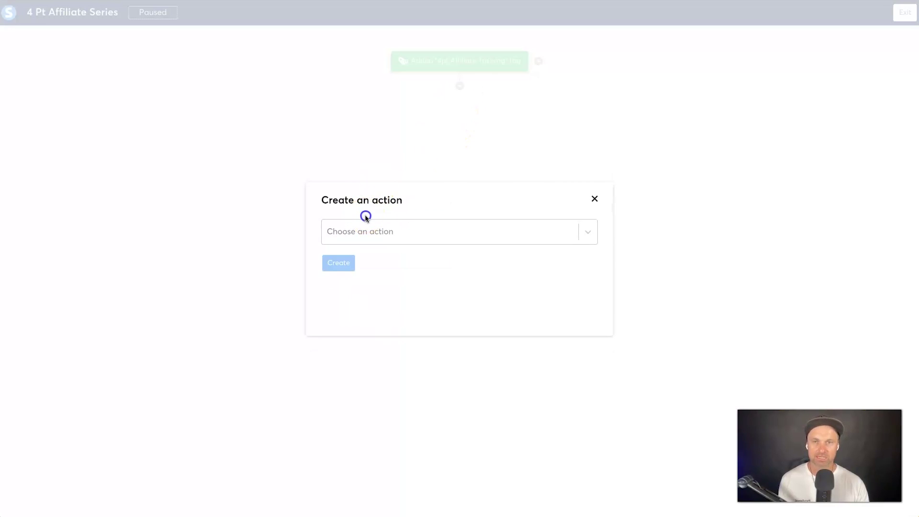
click(364, 232)
click(370, 356)
click(374, 270)
scroll(367, 307, down, 5)
click(366, 369)
click(339, 297)
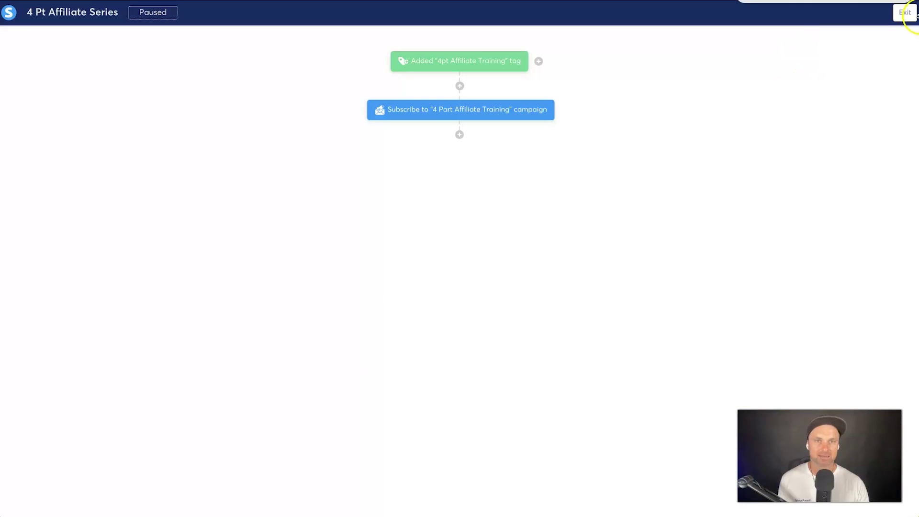
Exit the editor and activate the 4 Pt Affiliate Series workflow.
click(908, 18)
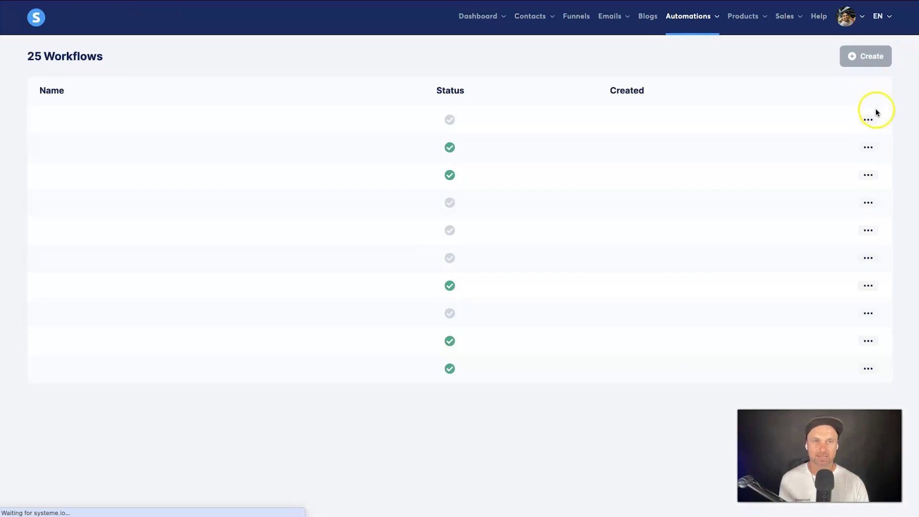
click(869, 120)
click(845, 123)
click(428, 286)
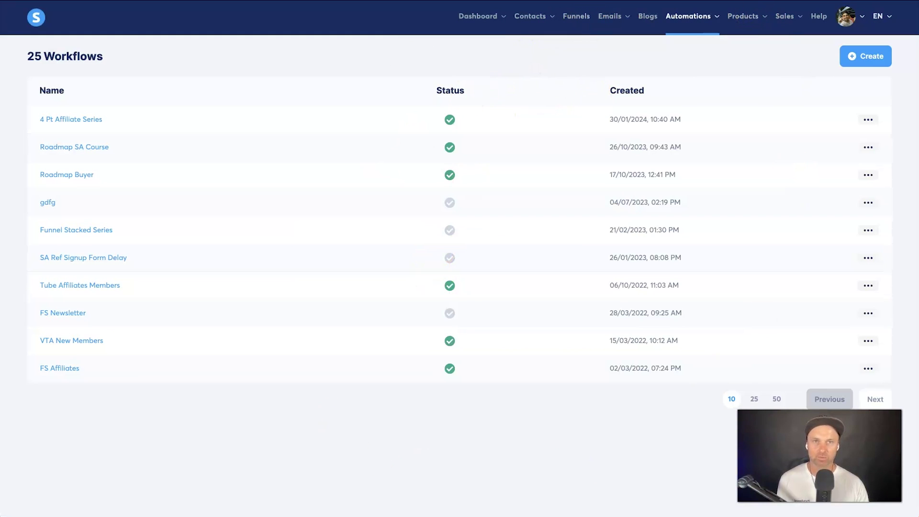
Back in Pabbly, connect the Add Tag to Contact step to the existing Systeme.io Tutorial connection.
click(671, 1)
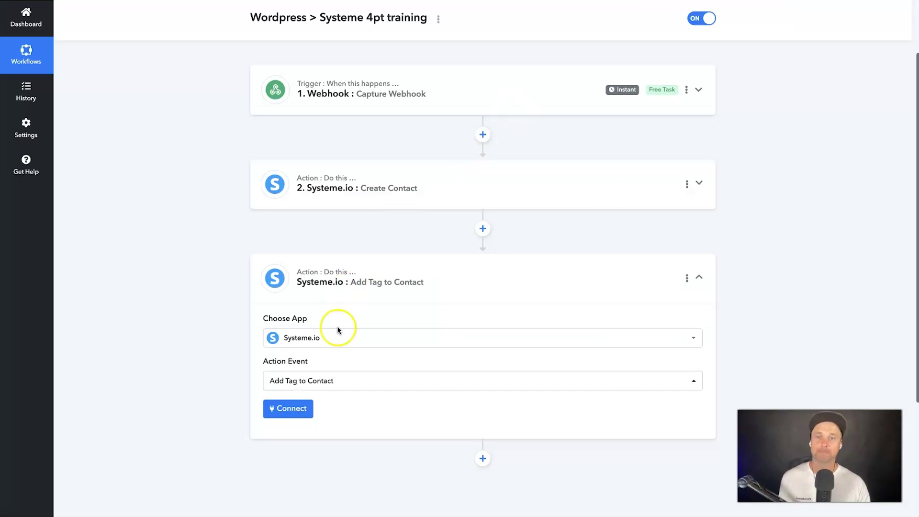
click(305, 405)
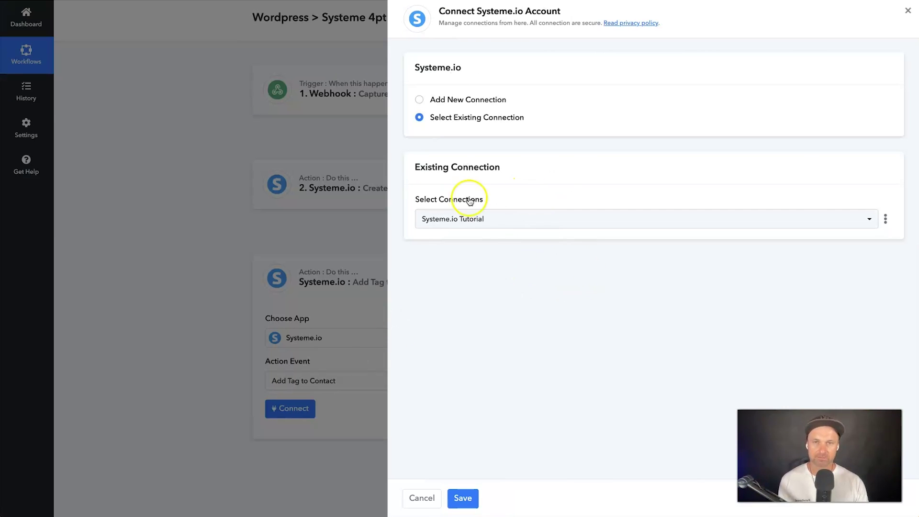
click(462, 498)
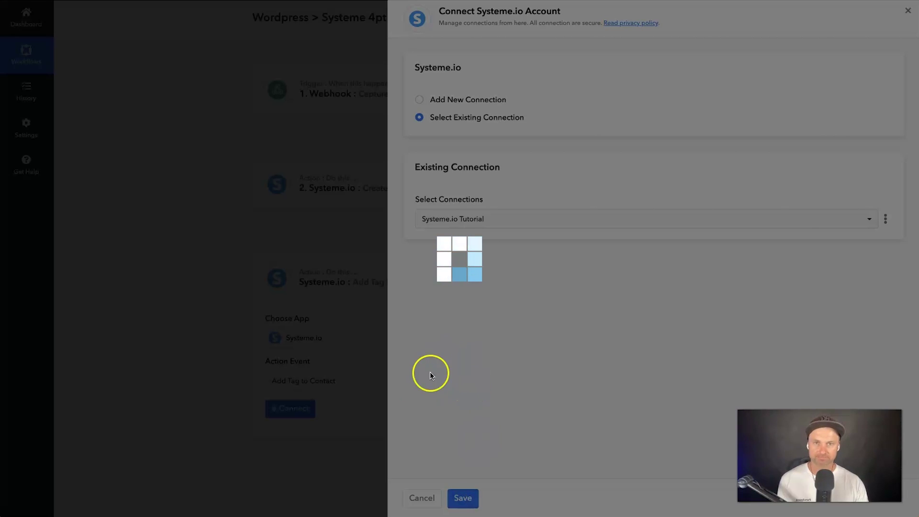
scroll(318, 372, down, 2)
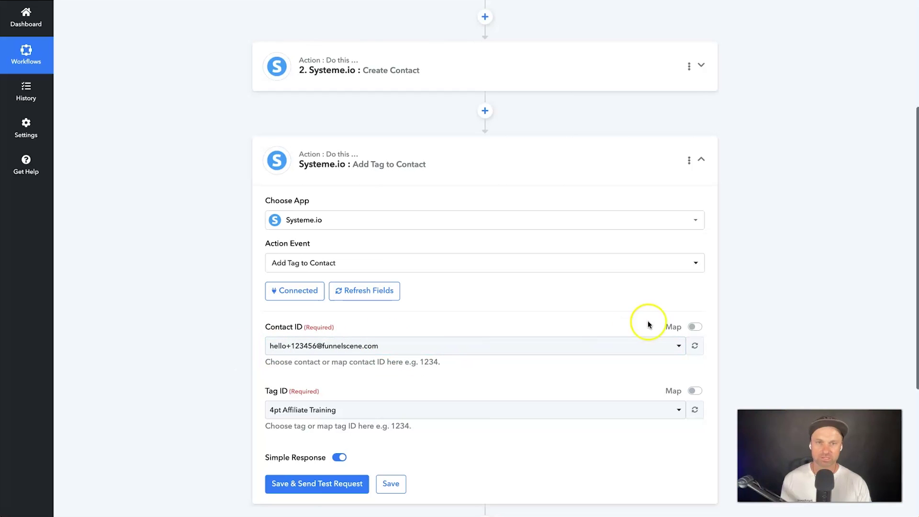
Map Contact ID to step 2 Create Contact's Id, keep Tag ID 4pt Affiliate Training, and send a test.
click(695, 326)
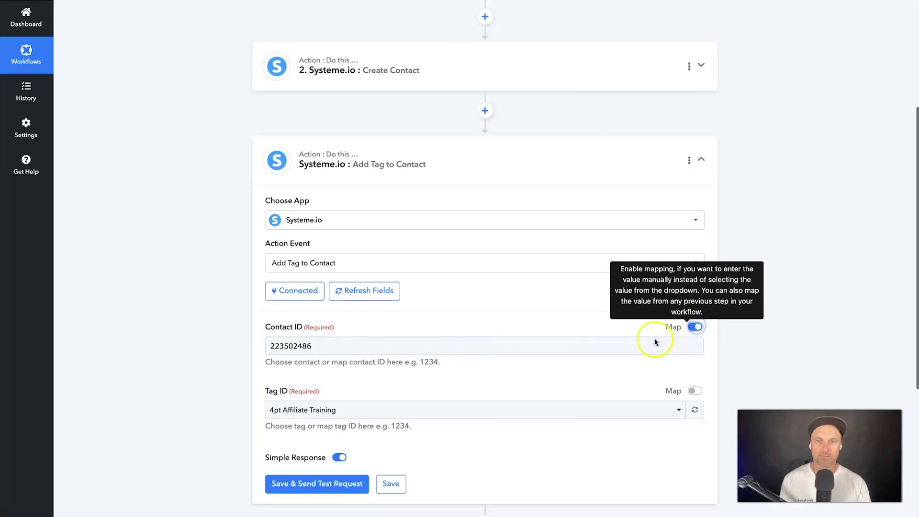
click(417, 346)
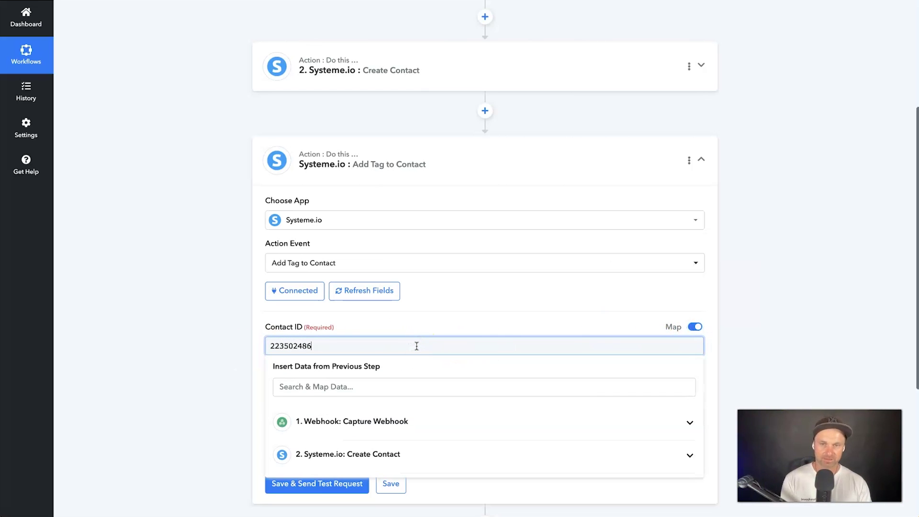
key(BackSpace)
key(BackSpace)
key(BackSpace)
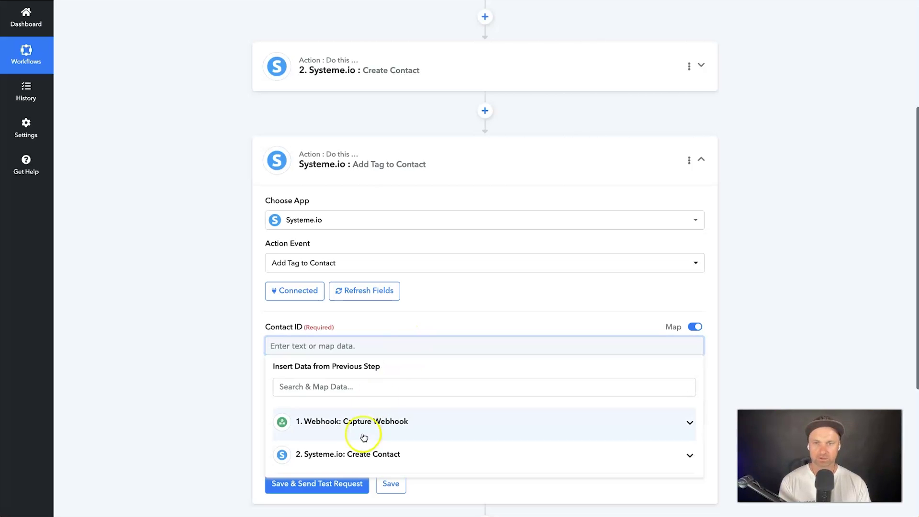
click(380, 454)
click(330, 482)
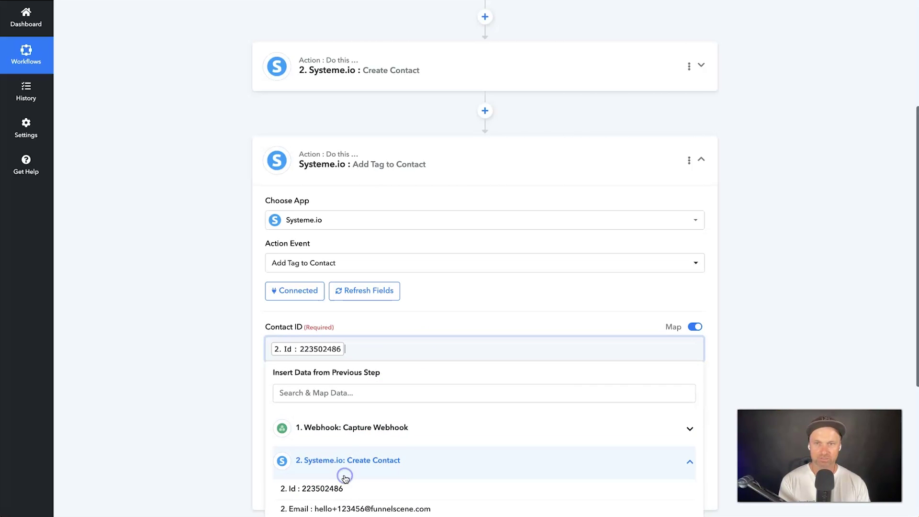
click(237, 401)
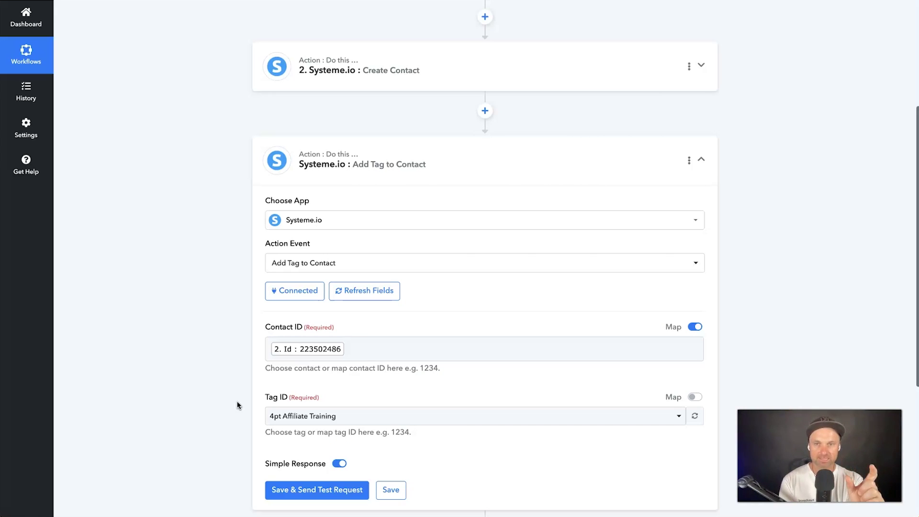
click(269, 350)
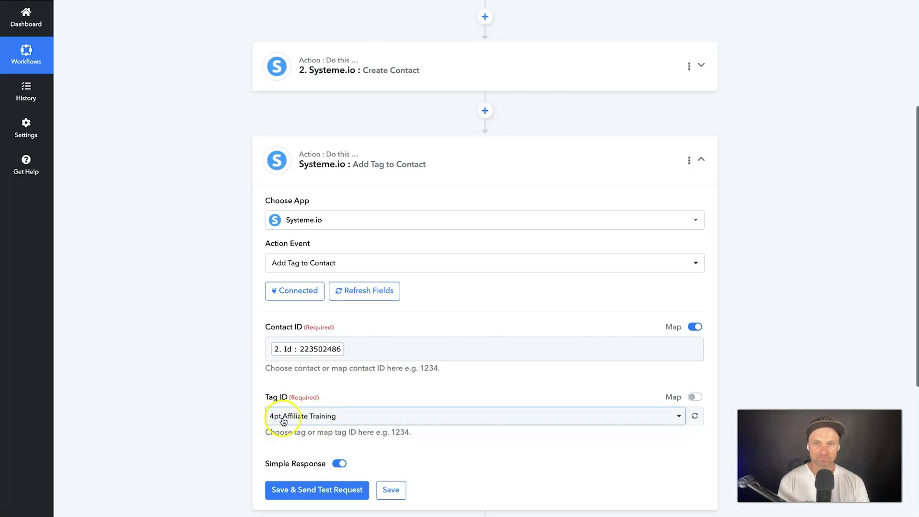
scroll(517, 496, down, 2)
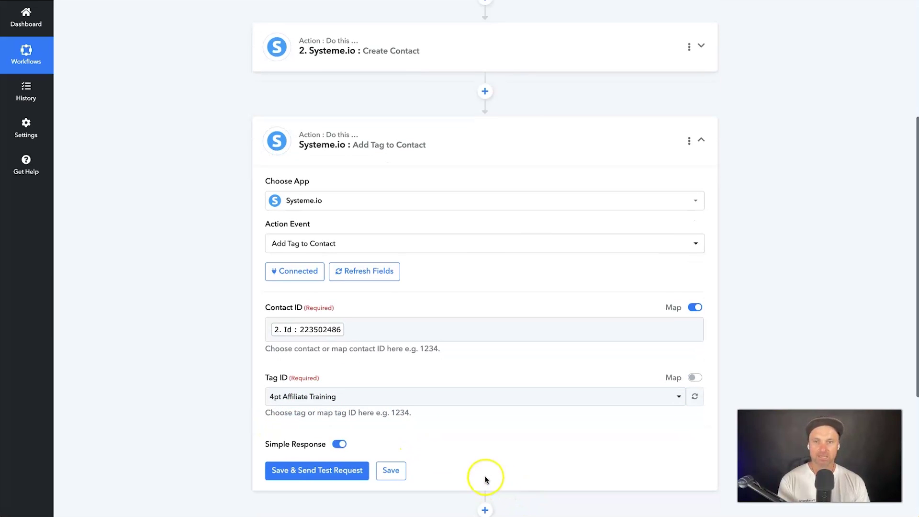
click(310, 446)
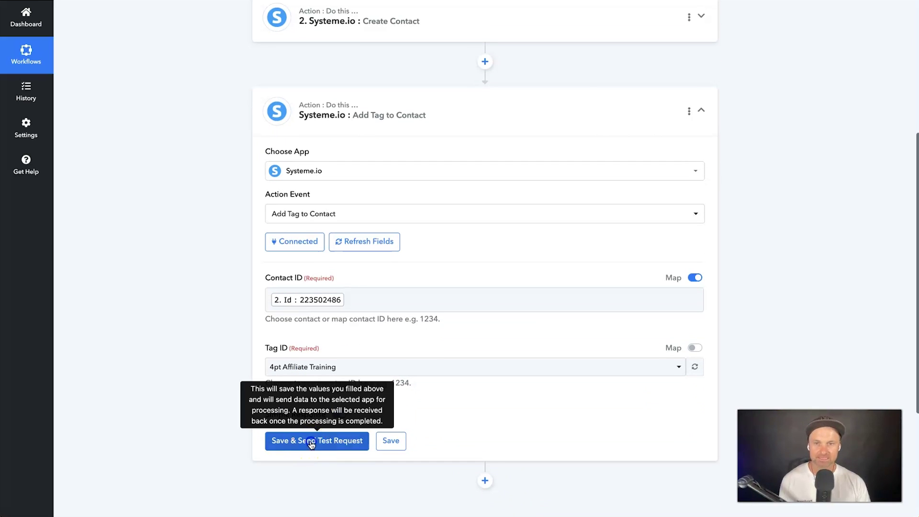
Confirm the HTTP 204 test response and save the Add Tag to Contact step.
scroll(534, 426, down, 2)
scroll(559, 406, down, 2)
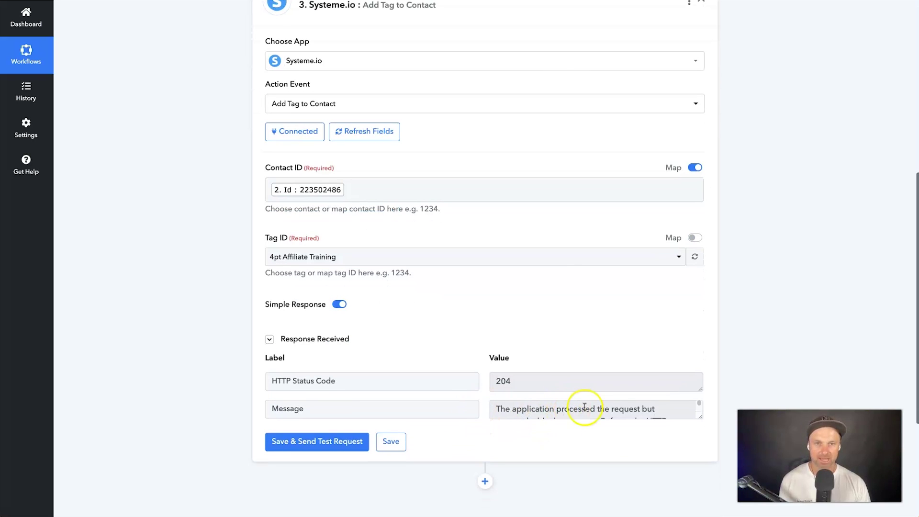
scroll(607, 400, down, 2)
scroll(648, 366, down, 1)
scroll(623, 367, up, 1)
scroll(537, 378, down, 1)
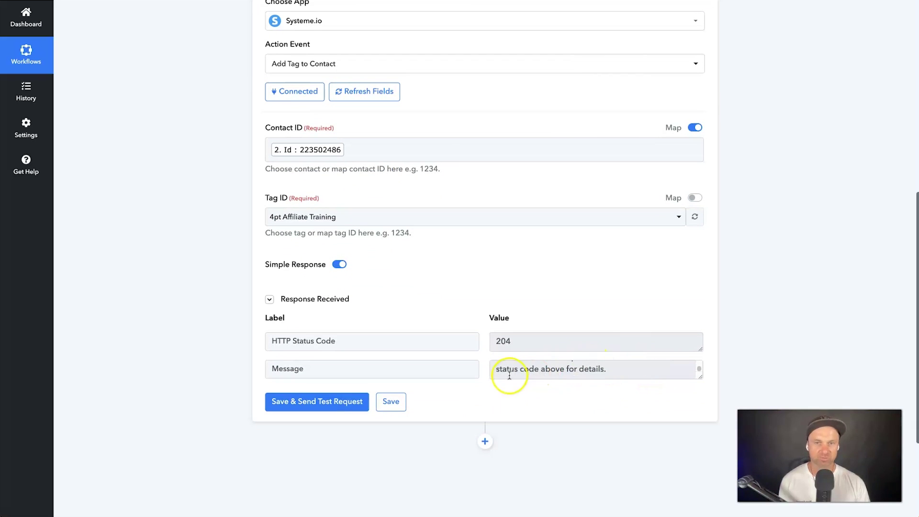
click(394, 399)
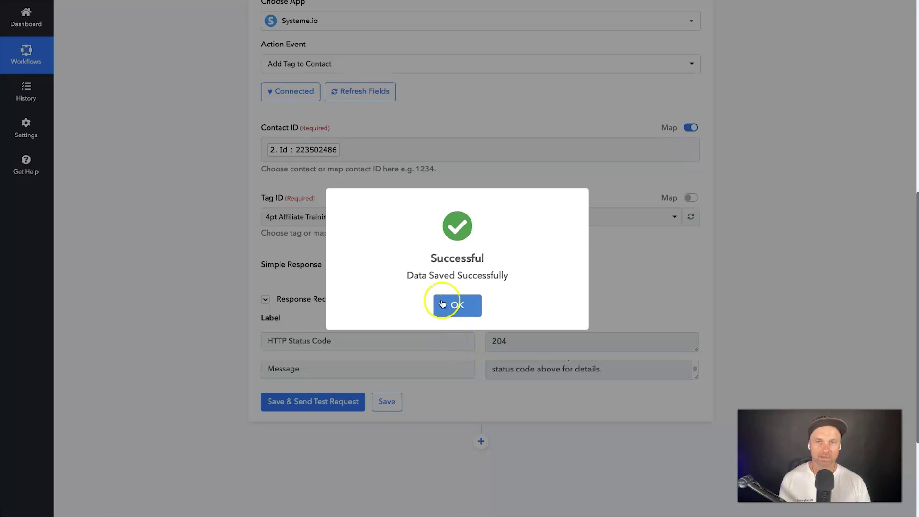
click(458, 300)
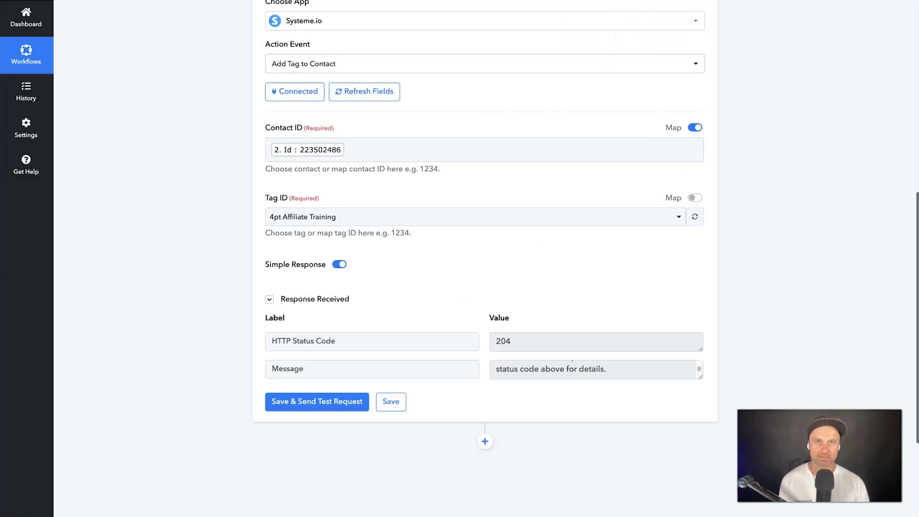
click(479, 1)
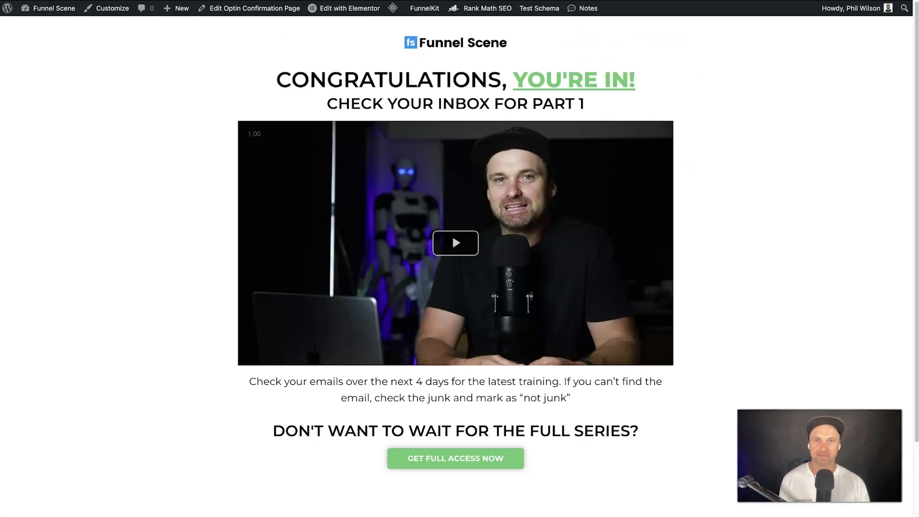
Reload the Funnel Scene opt-in page, enter a test name and e-mail, and submit via Get Instant Access.
right_click(91, 77)
click(103, 105)
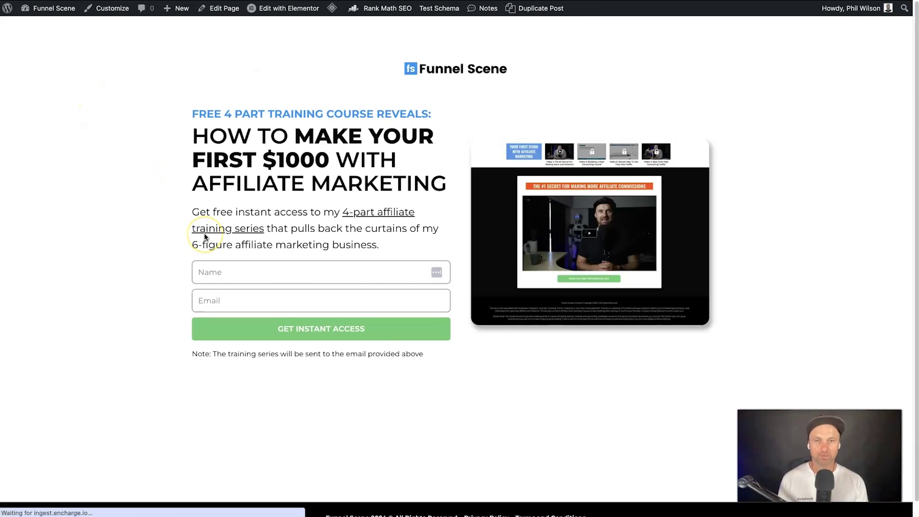
click(231, 266)
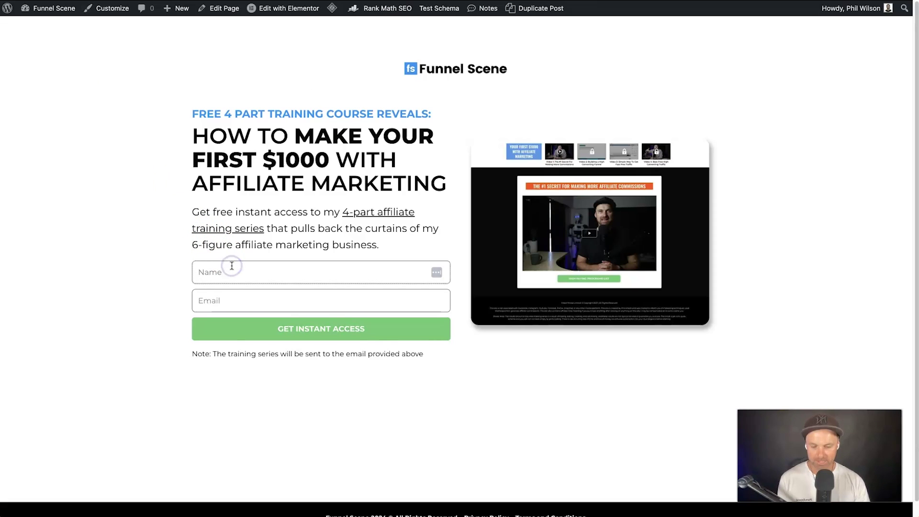
key(Tab)
text(h)
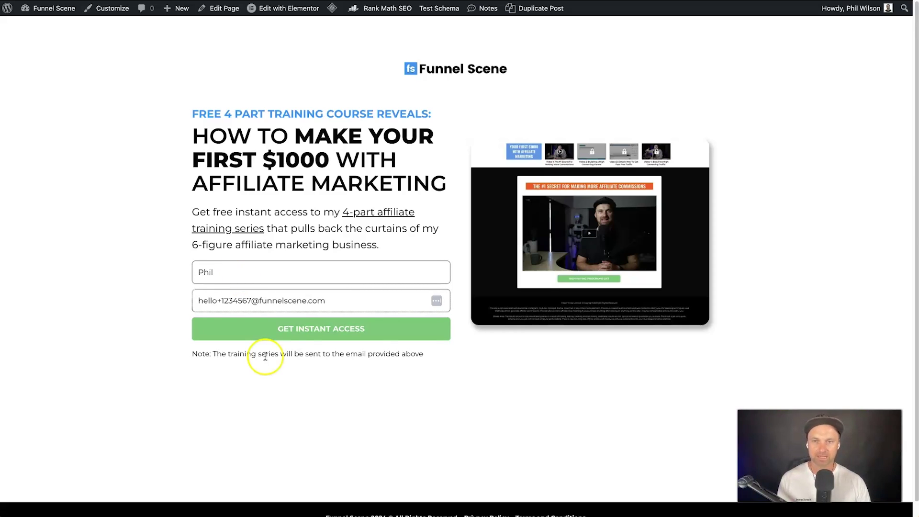
click(298, 330)
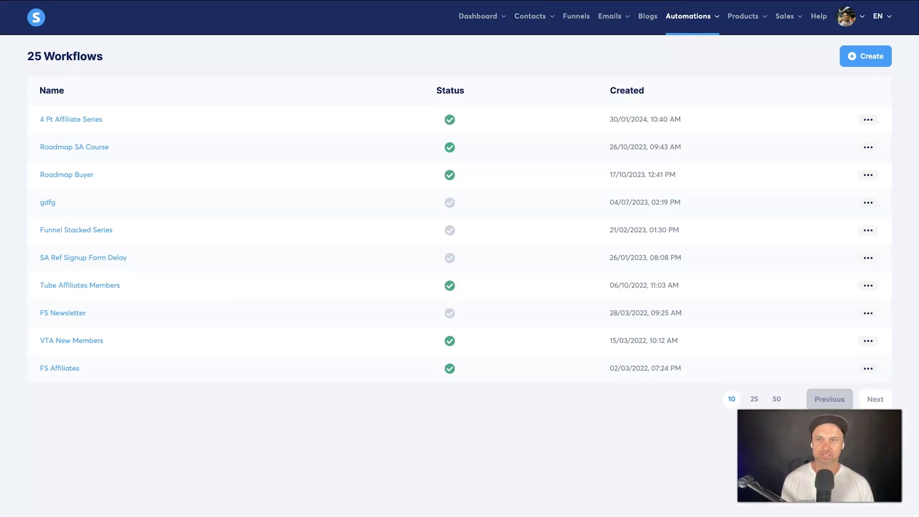
Check that the newest of 1994 contacts carries the 4pt Affiliate Training tag, then close the email preview.
mouse_move(550, 16)
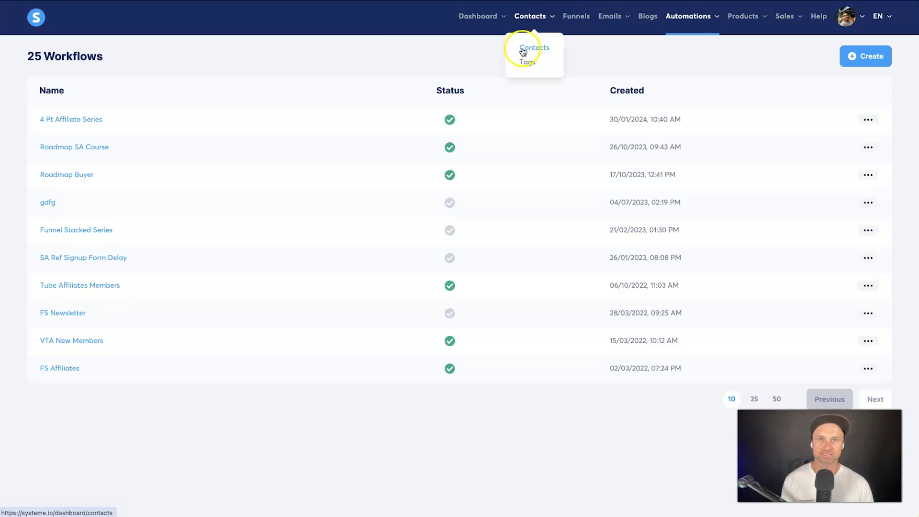
click(523, 50)
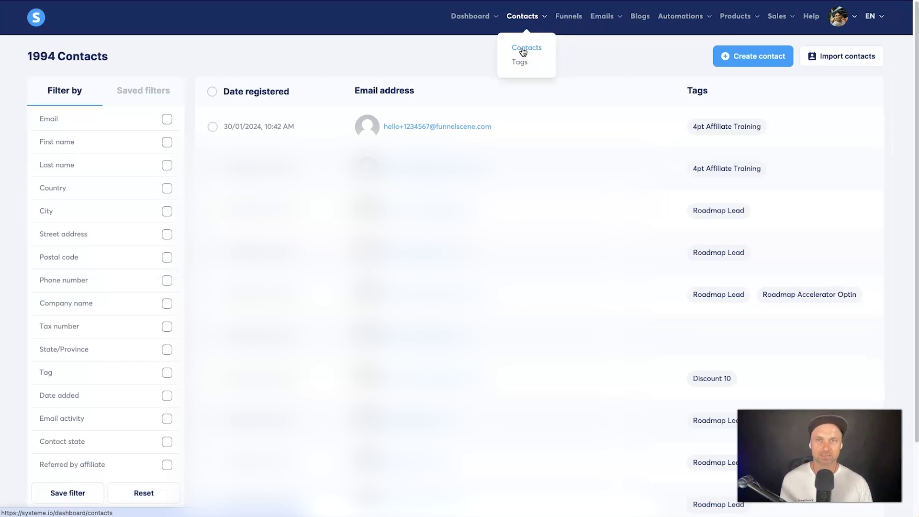
mouse_move(383, 128)
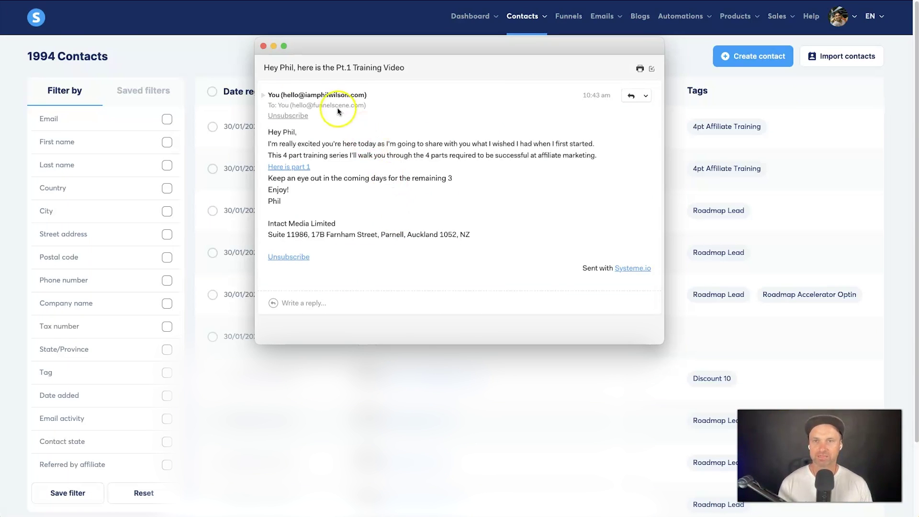
click(263, 46)
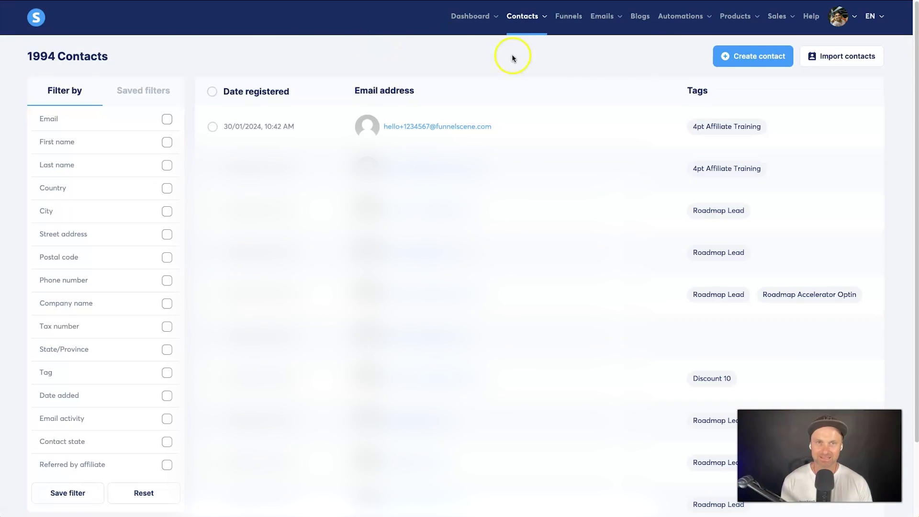